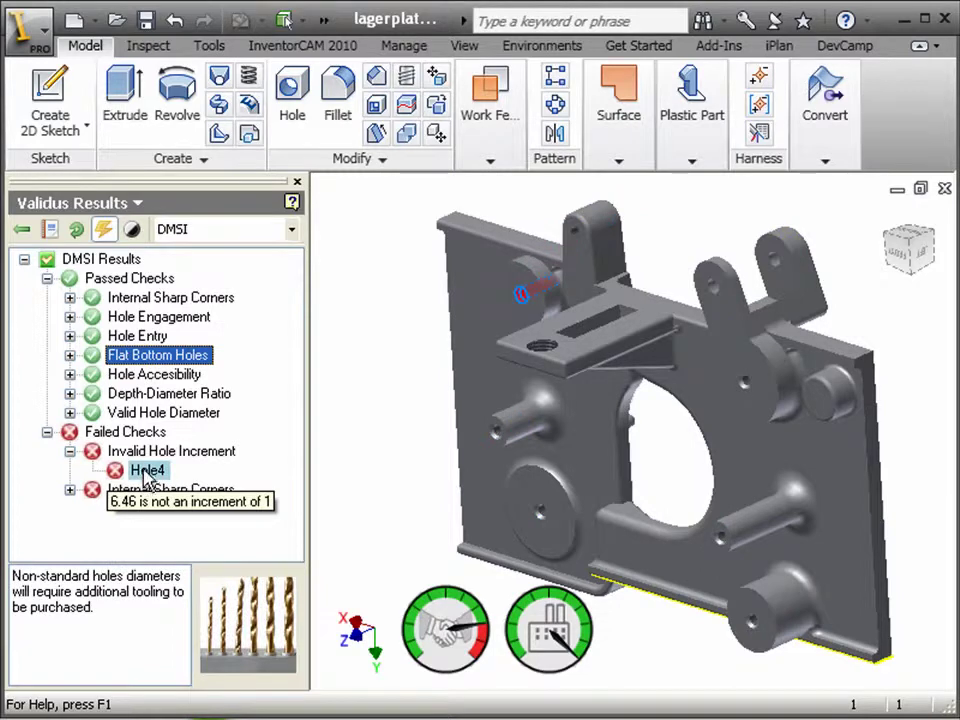
Expand the failed Internal Sharp Corners check and locate Extrusion36 on the part
click(69, 490)
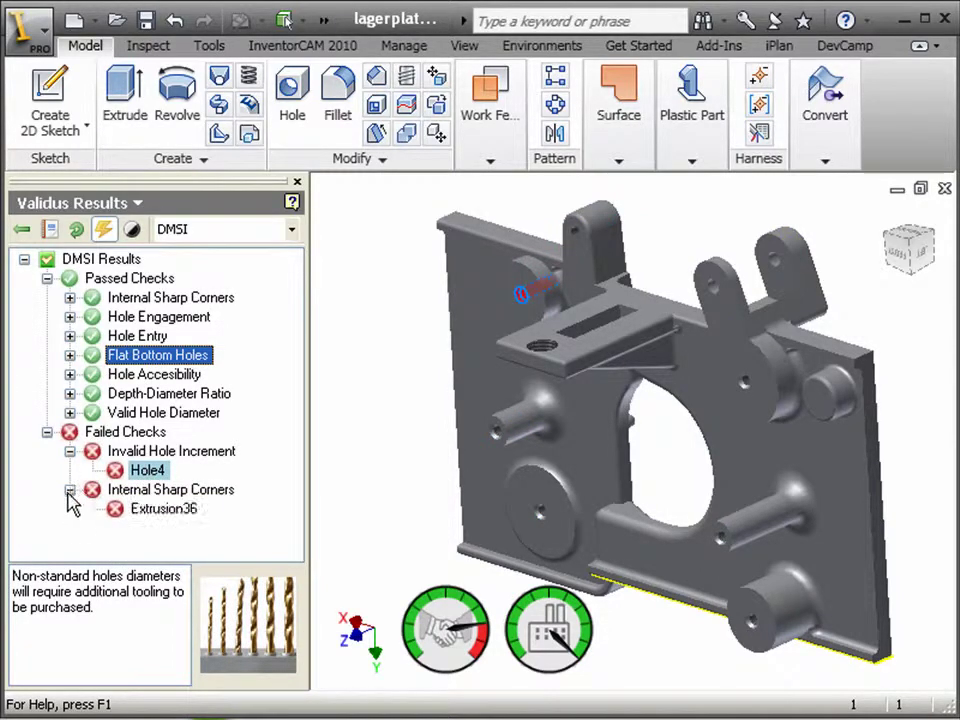
click(155, 512)
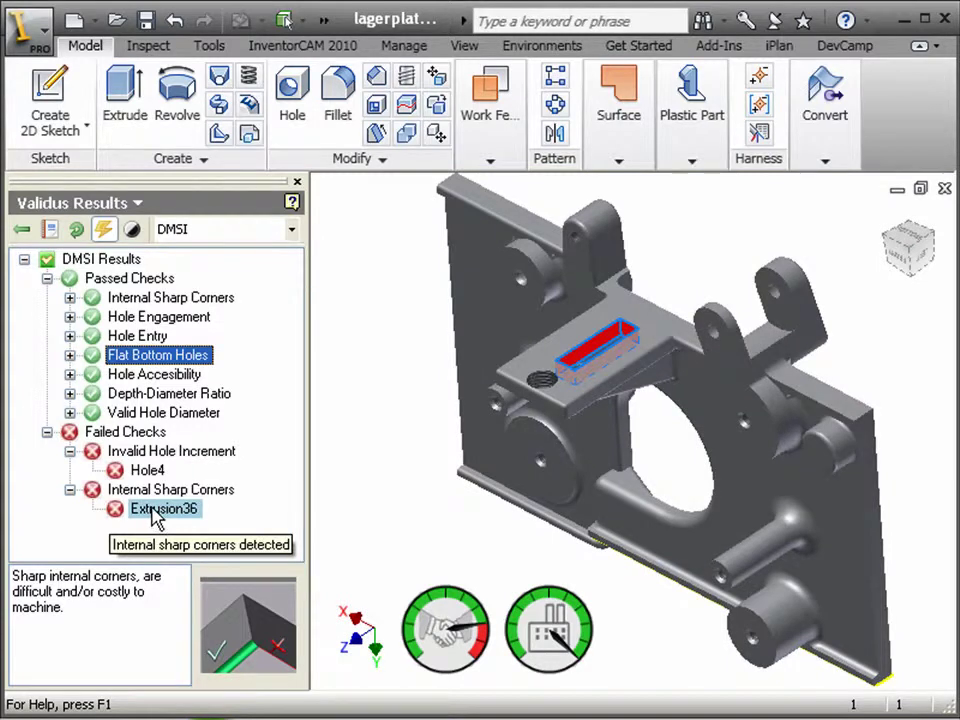
click(69, 490)
Acknowledge the failed Invalid Hole Increment check for Hole4
click(158, 471)
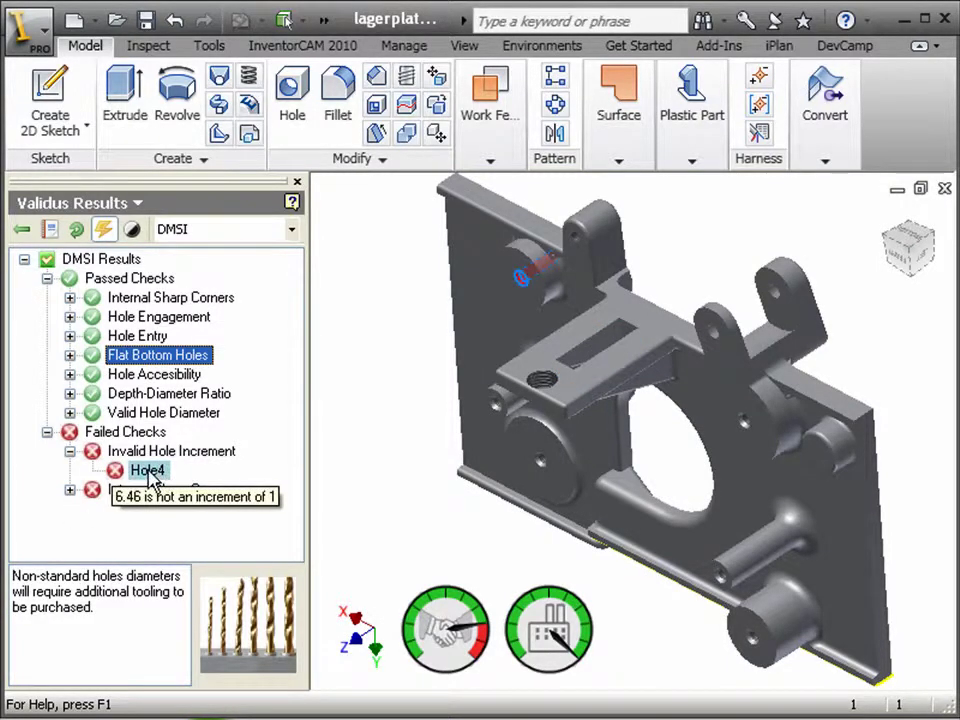
right_click(150, 477)
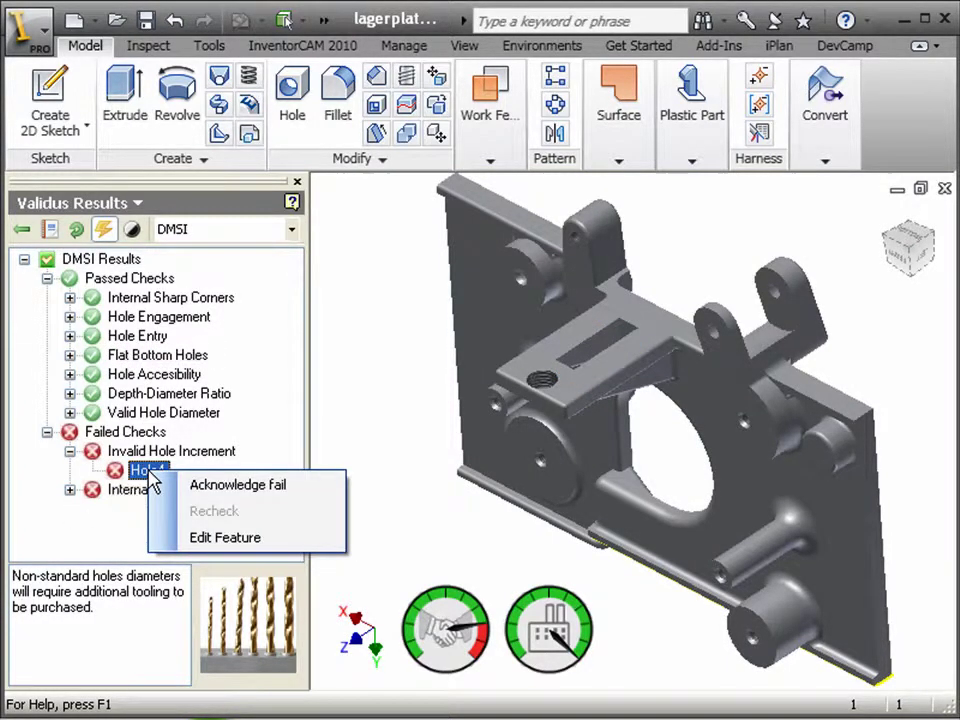
click(227, 486)
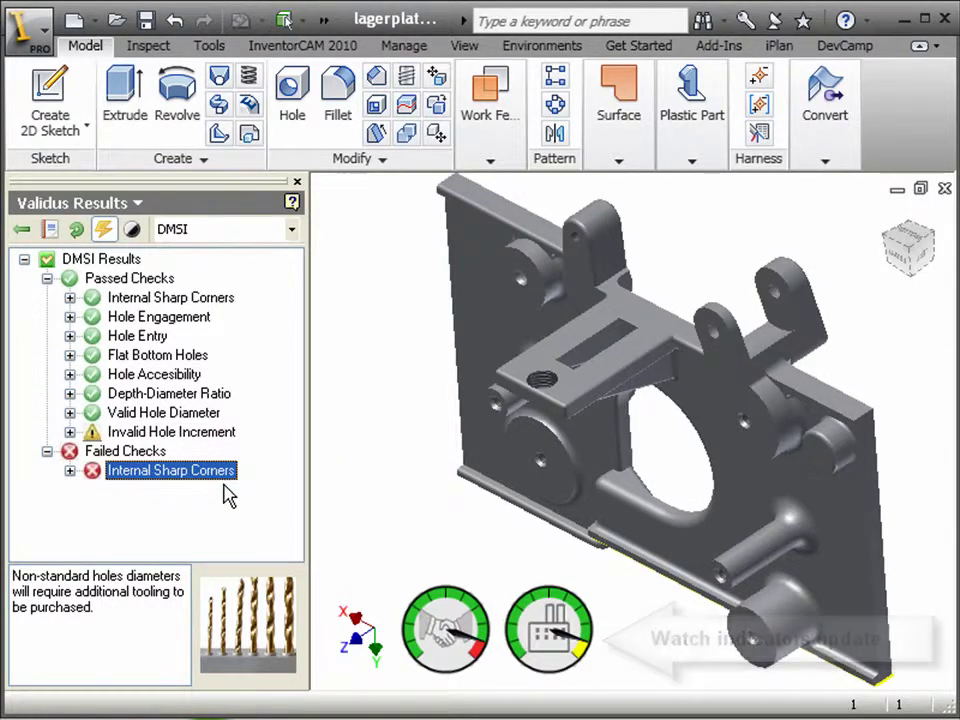
Switch the active profile to DMSI - Plates and inspect the failed External Fillets results, including Fillet13
click(290, 230)
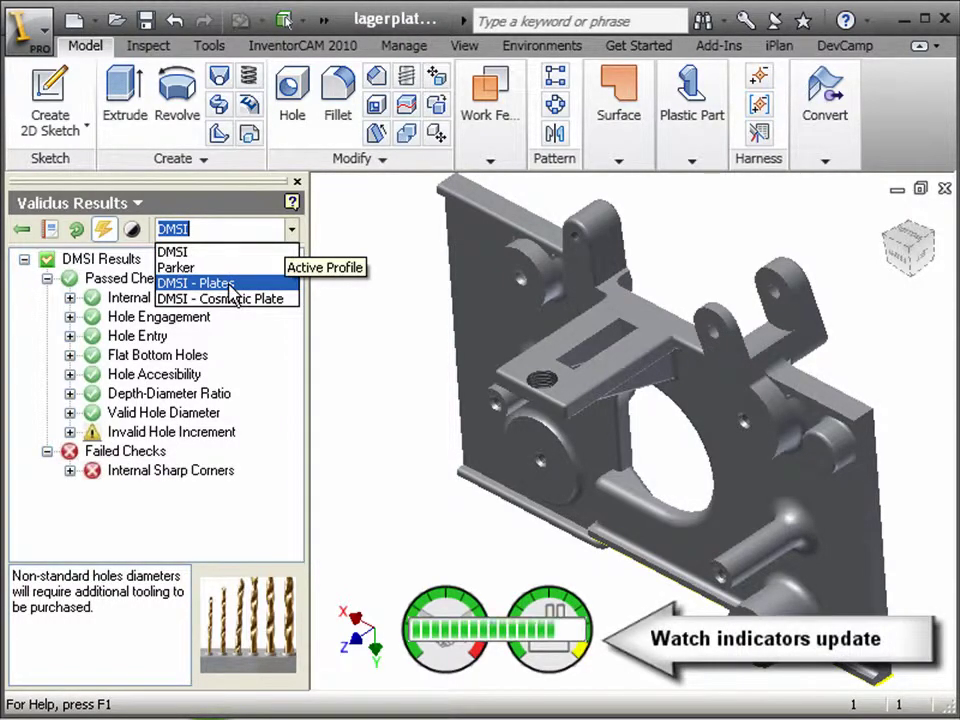
click(228, 284)
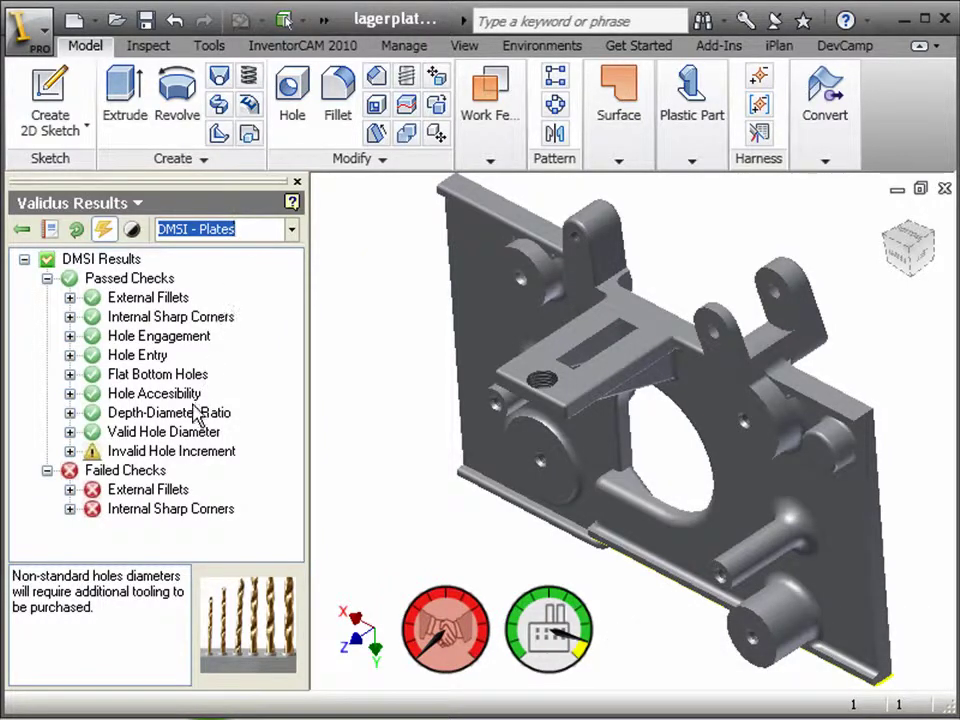
click(120, 498)
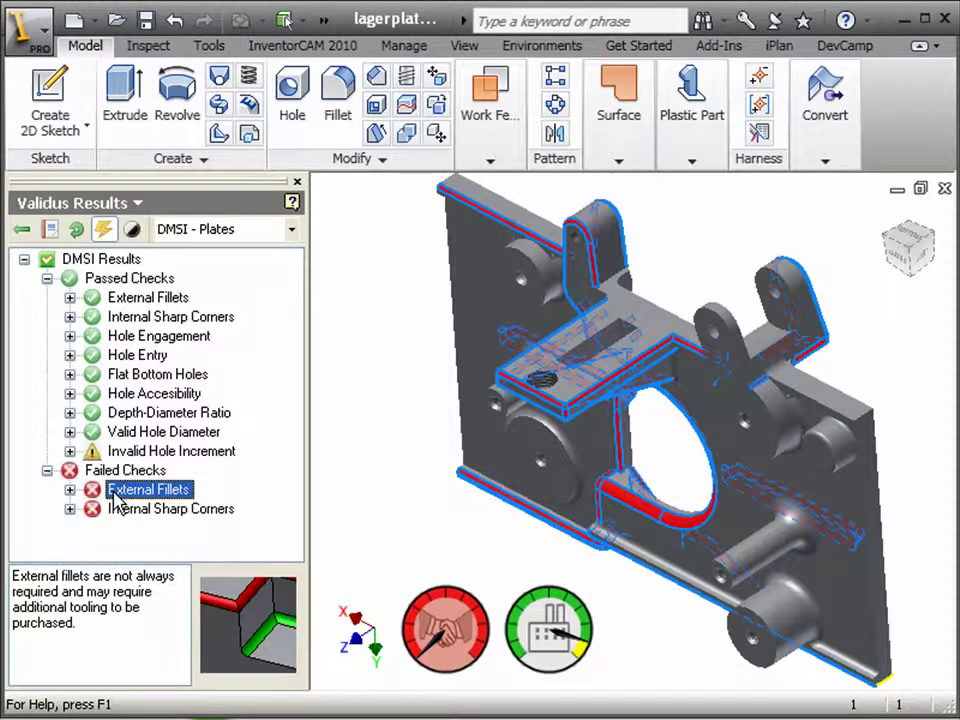
click(72, 489)
click(140, 413)
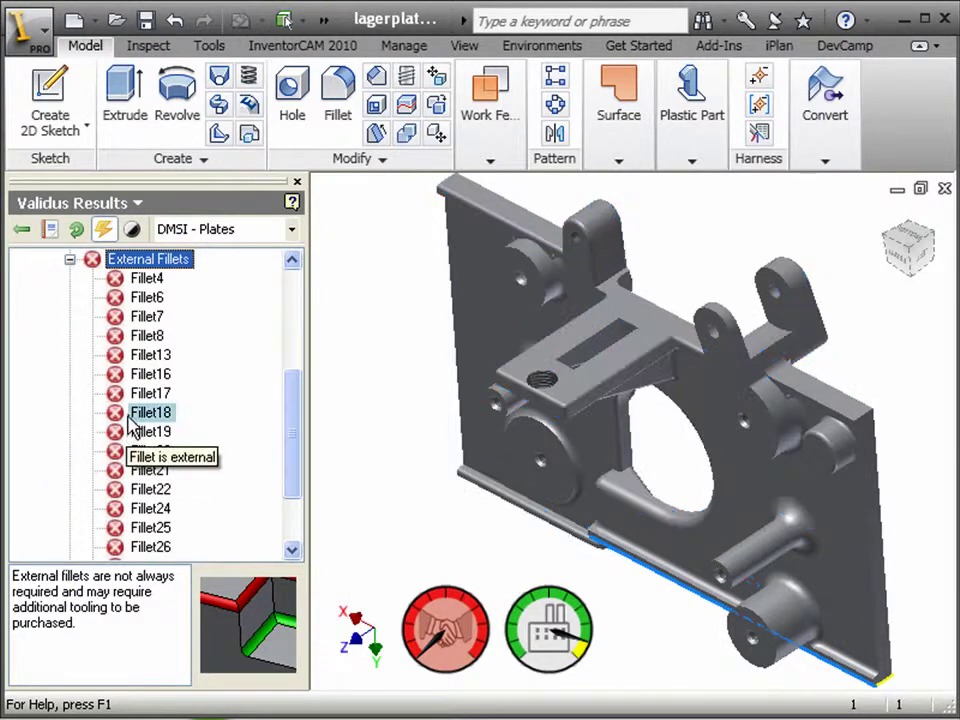
click(140, 358)
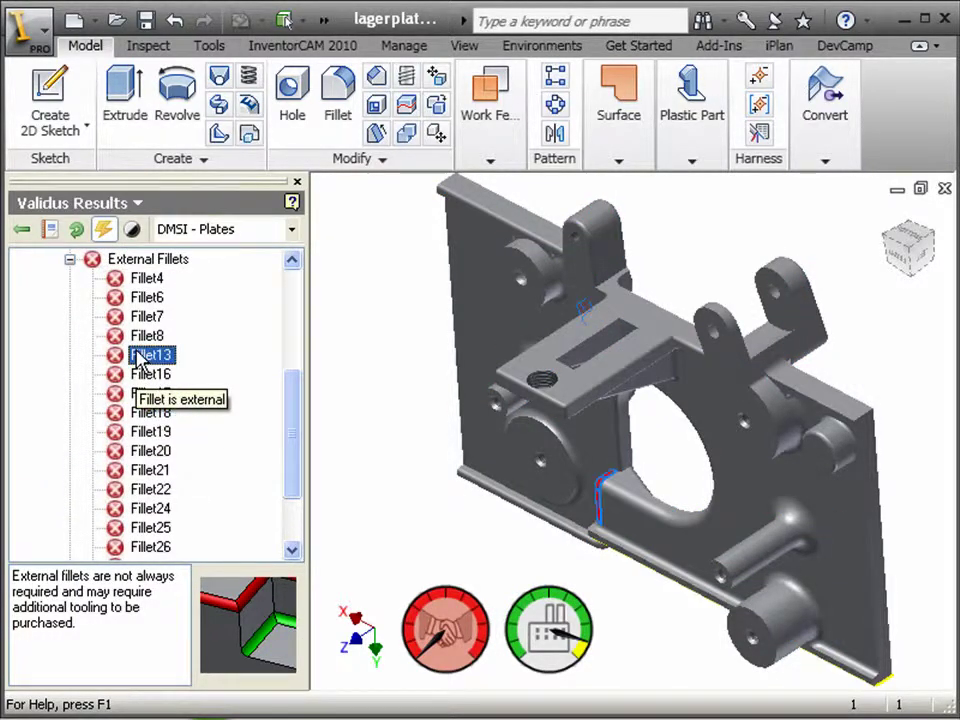
click(70, 259)
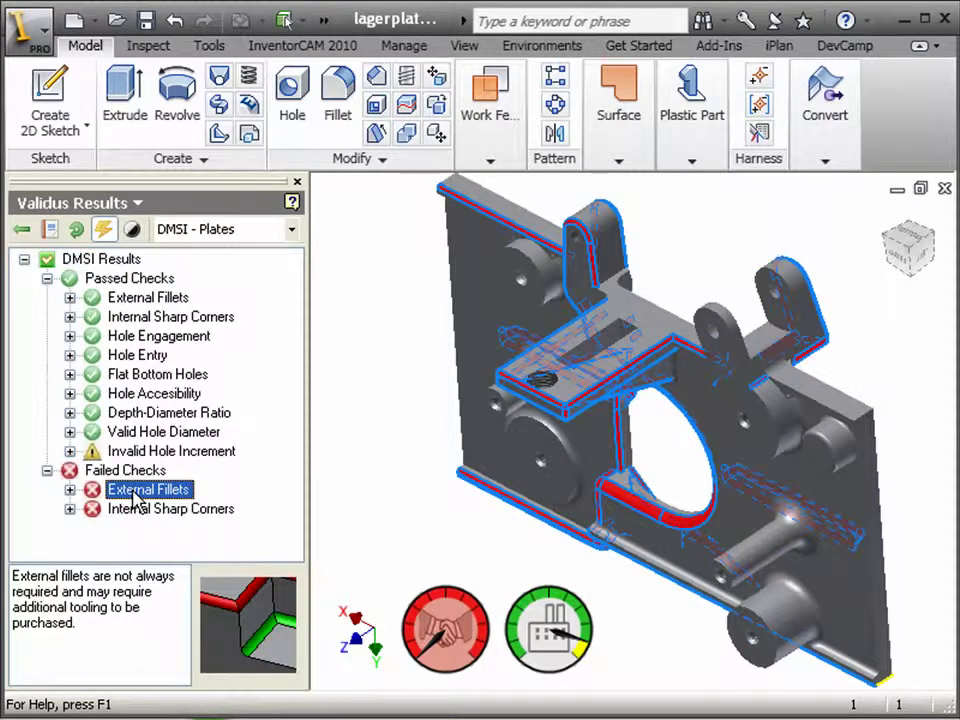
Switch the active profile back to DMSI and inspect the feature listed under the Invalid Hole Increment warning
click(293, 231)
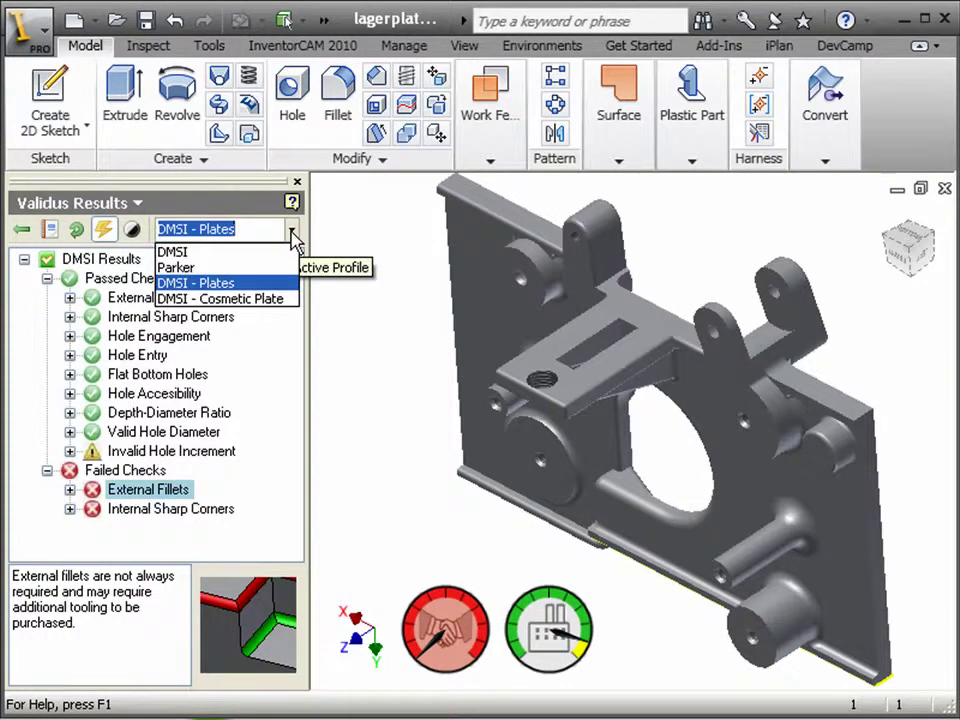
click(258, 252)
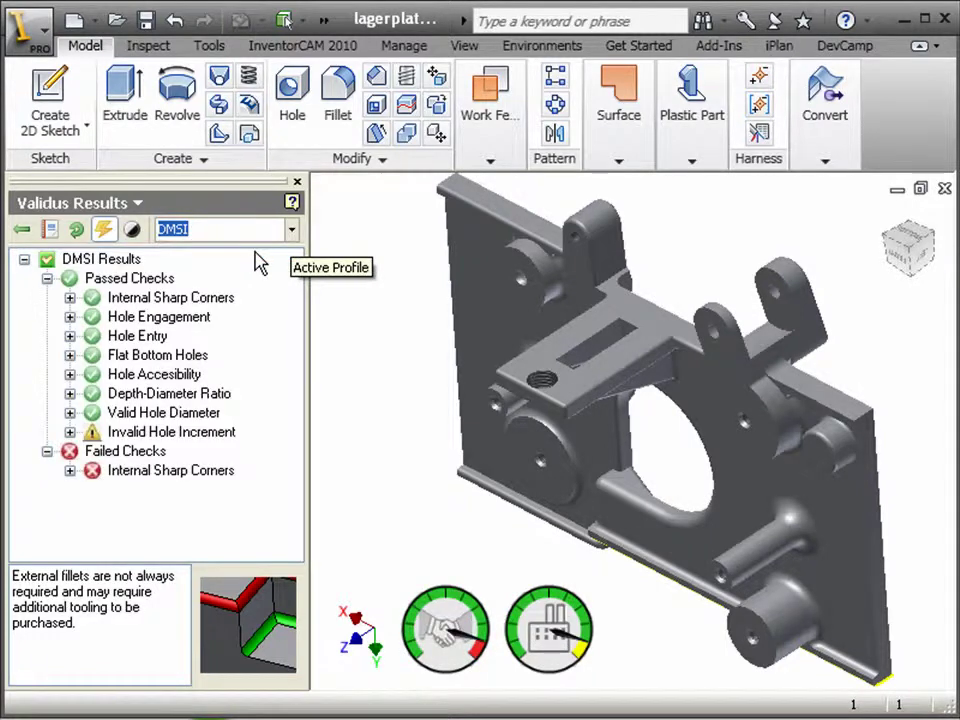
click(69, 432)
click(146, 451)
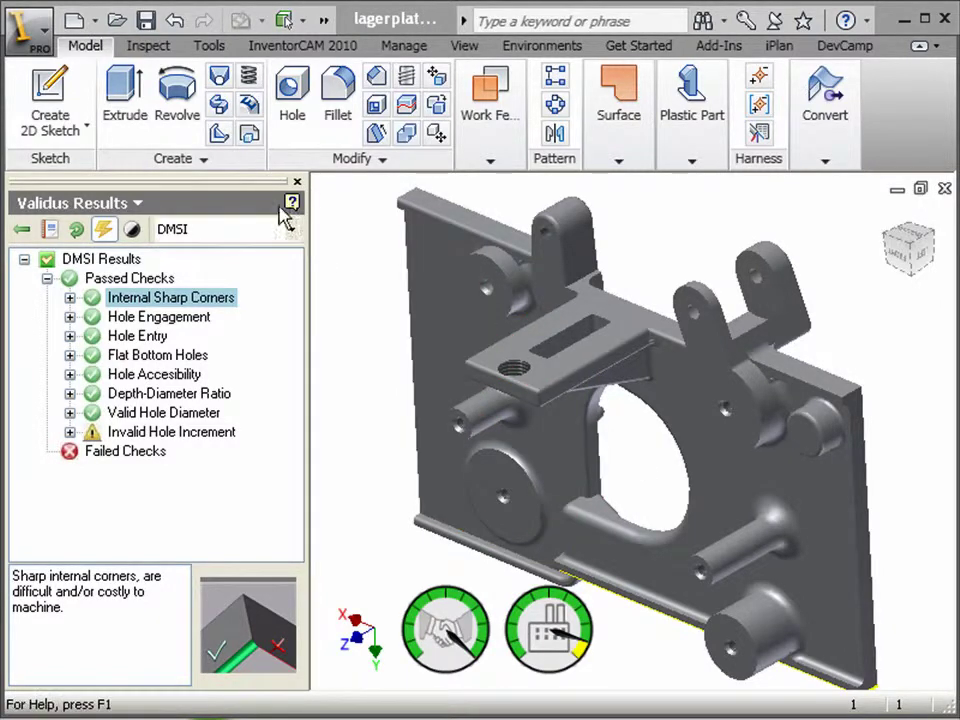
Open the Validus profile editor with the DMSI profile's hole and geometry settings
click(148, 48)
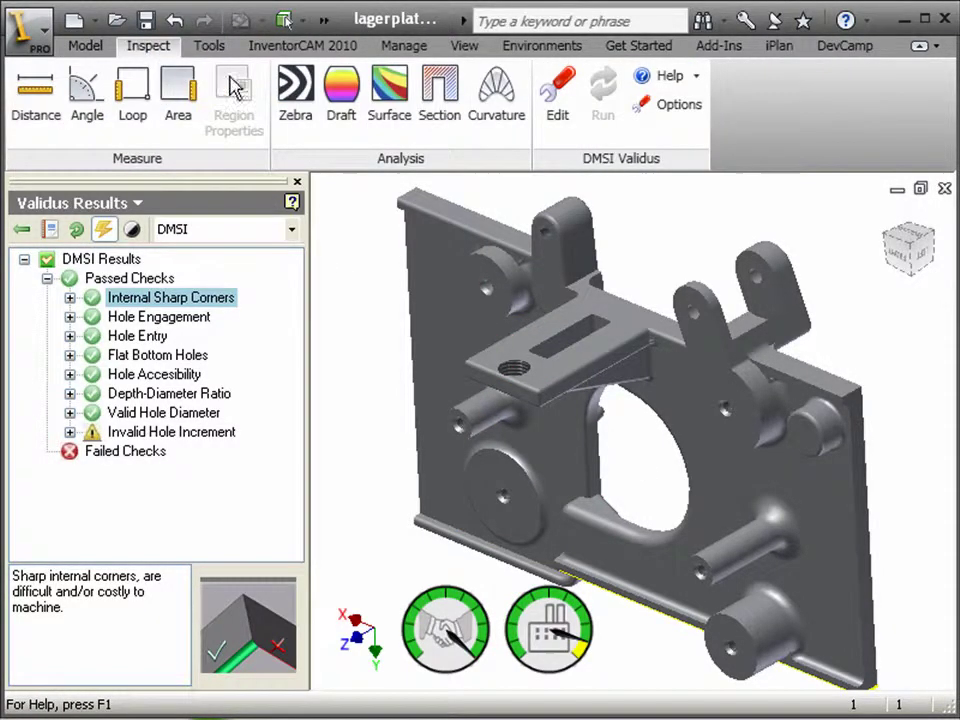
click(557, 105)
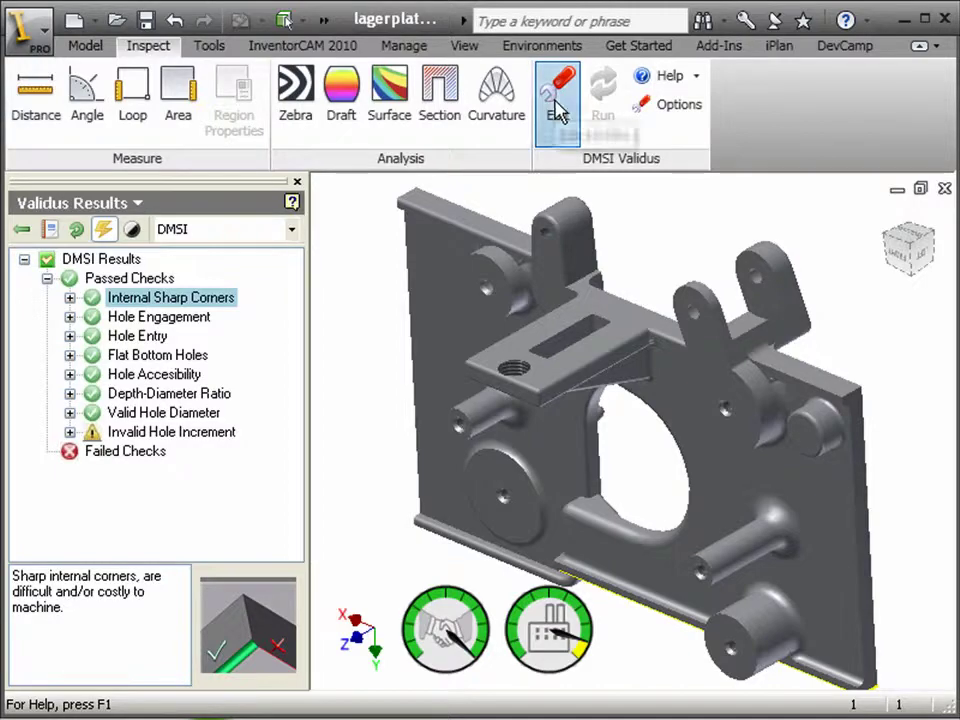
drag(563, 137, 633, 45)
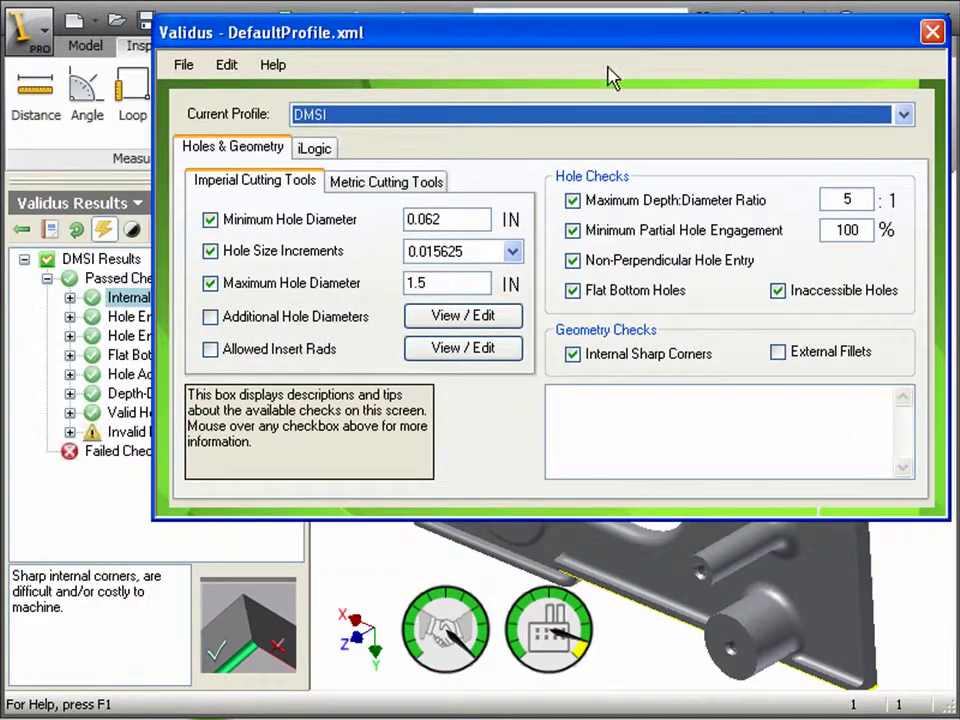
click(595, 122)
click(595, 122)
Review the imperial cutting tool diameter limits and the available hole size increments of the DMSI profile
mouse_move(290, 224)
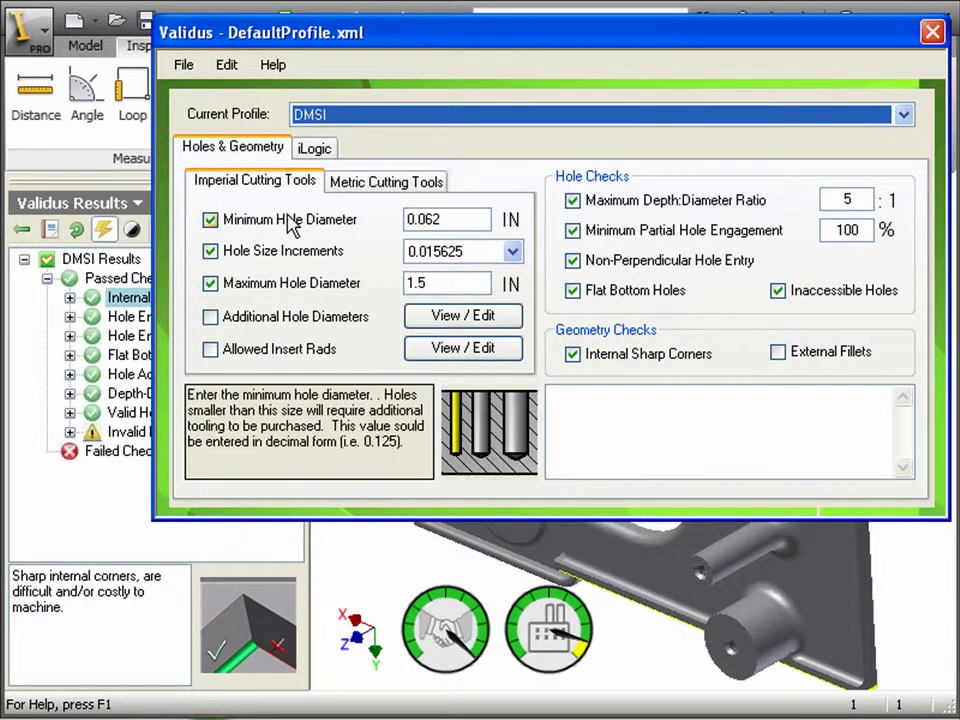
mouse_move(292, 258)
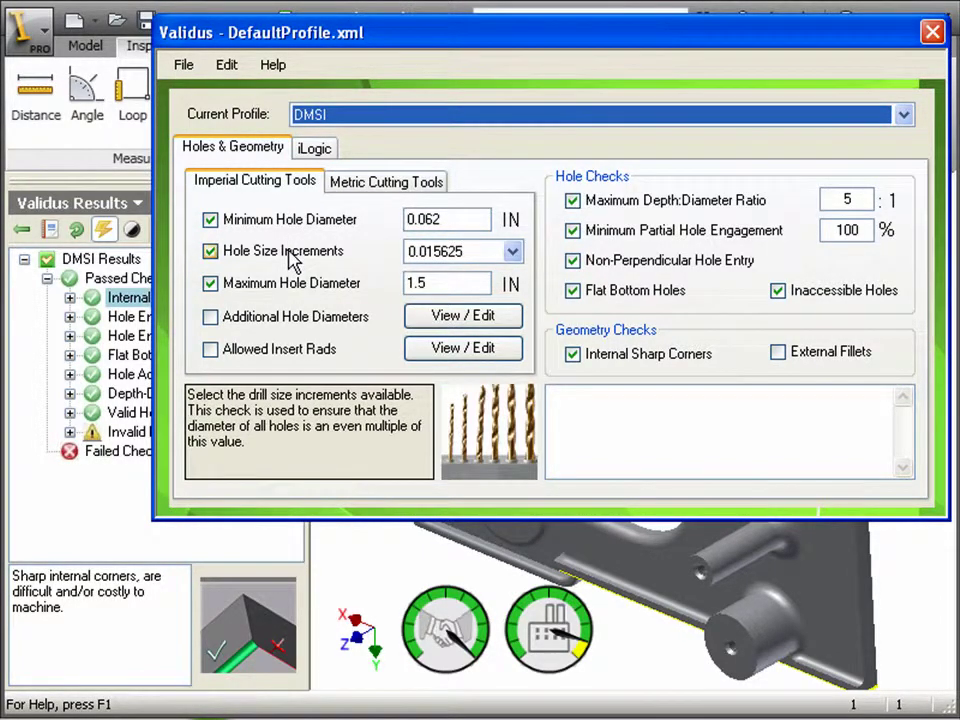
click(512, 252)
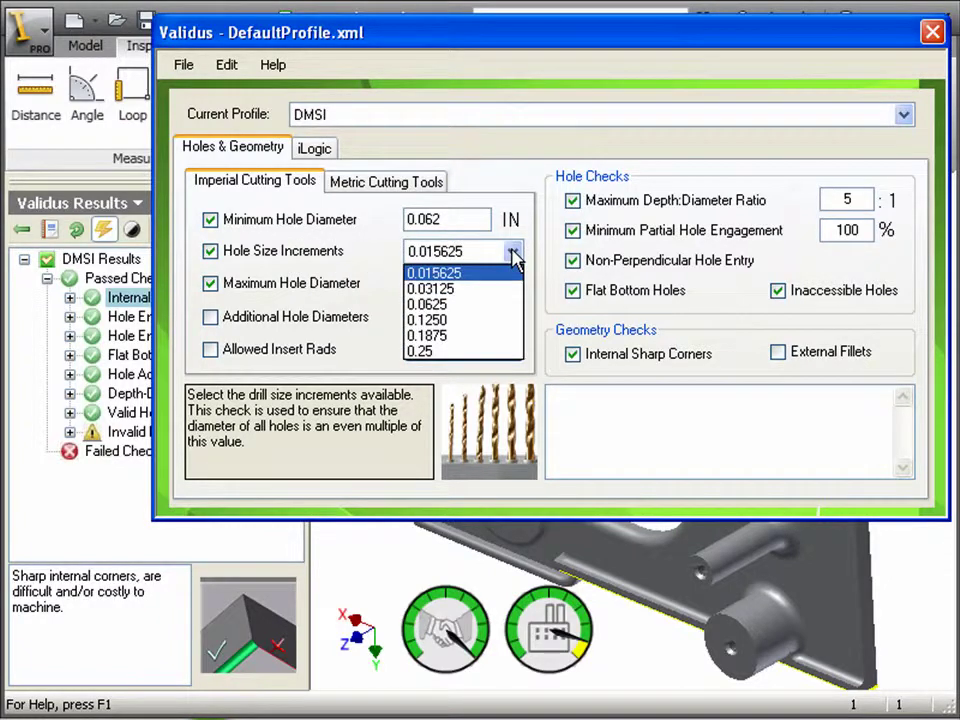
click(512, 252)
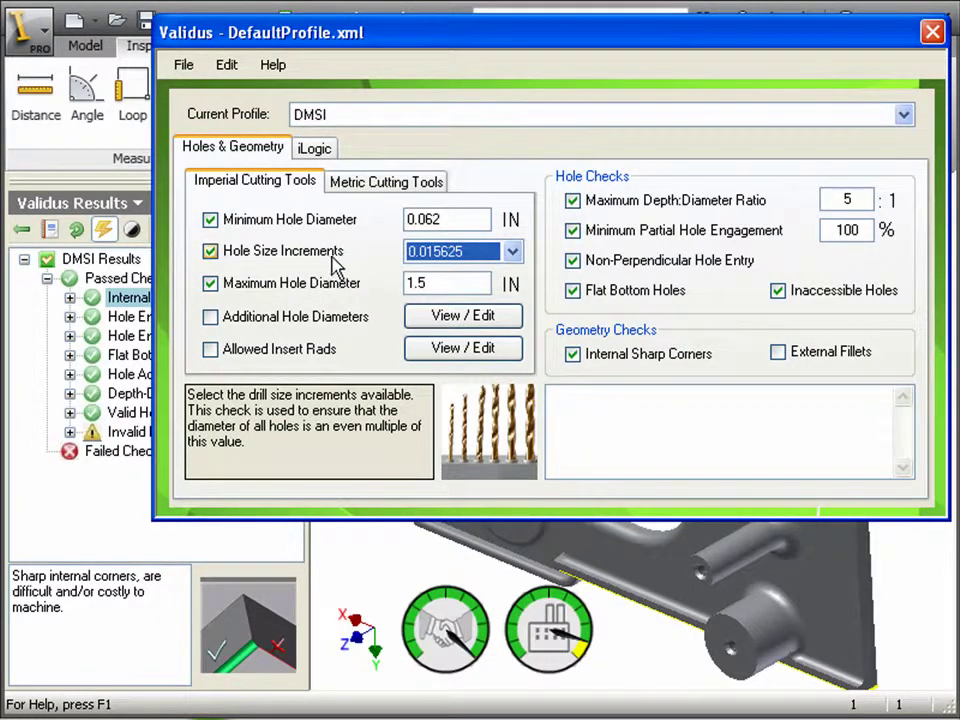
mouse_move(312, 285)
mouse_move(318, 318)
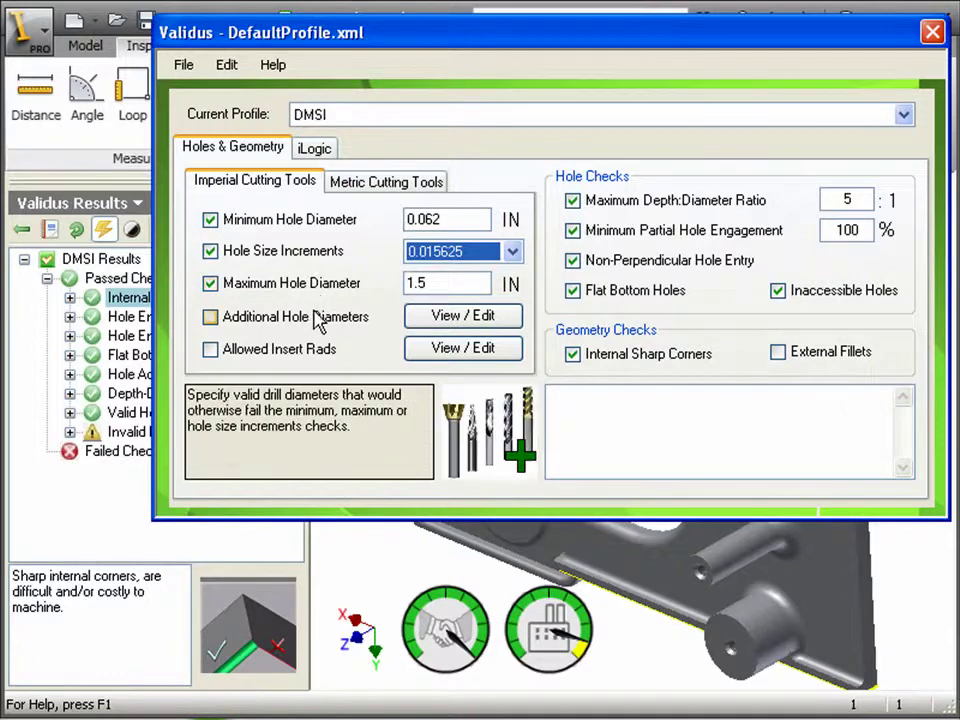
View the list of additional imperial hole diameters and the metric cutting tool settings without changing them
click(428, 318)
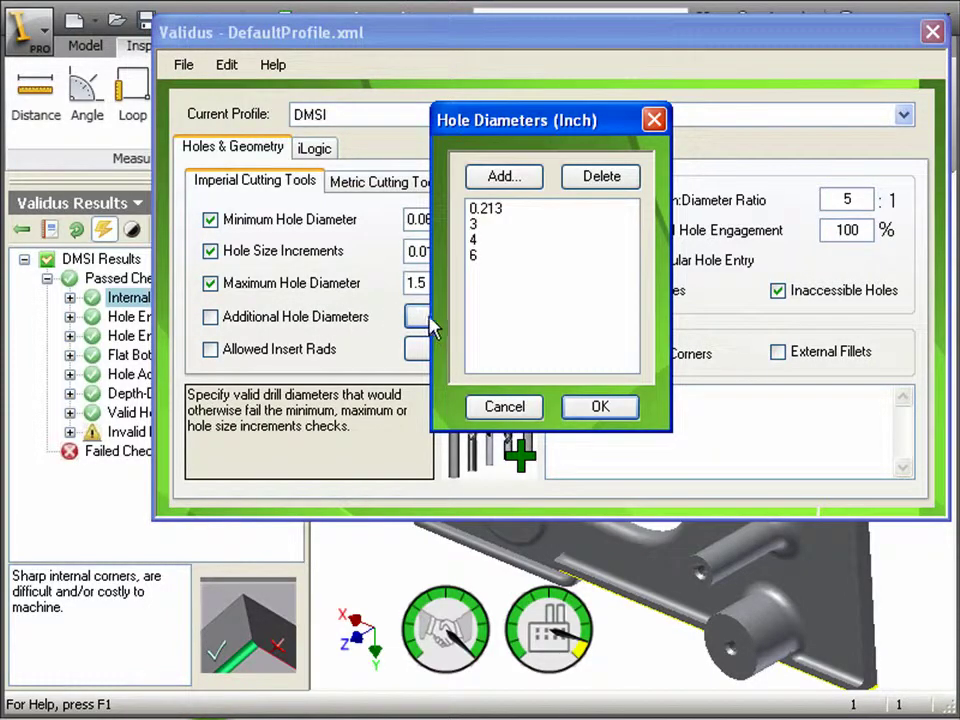
click(505, 407)
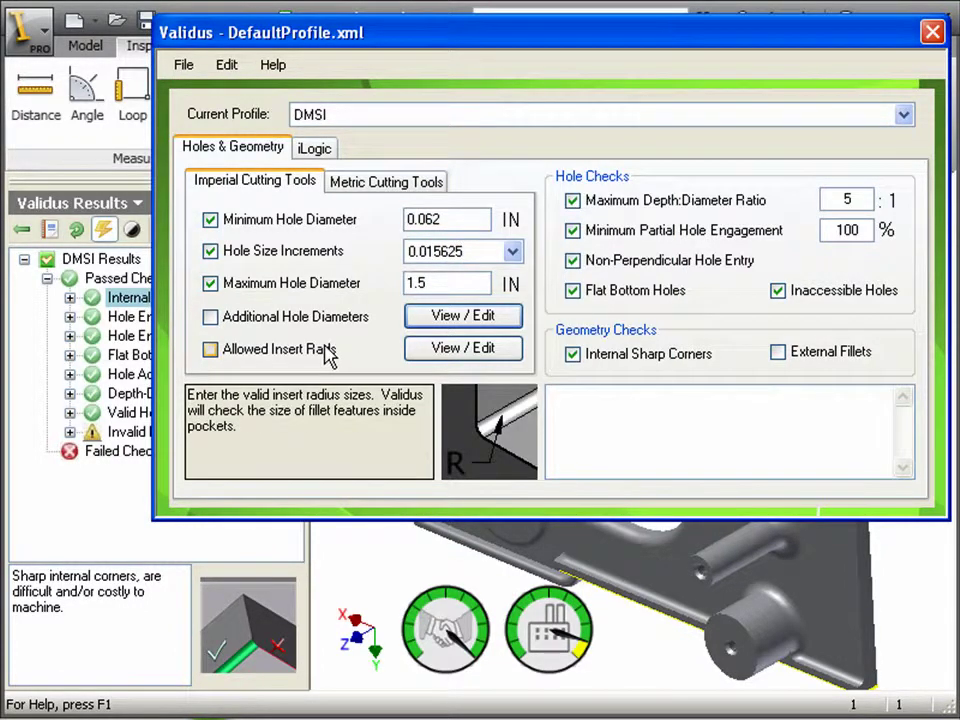
click(386, 186)
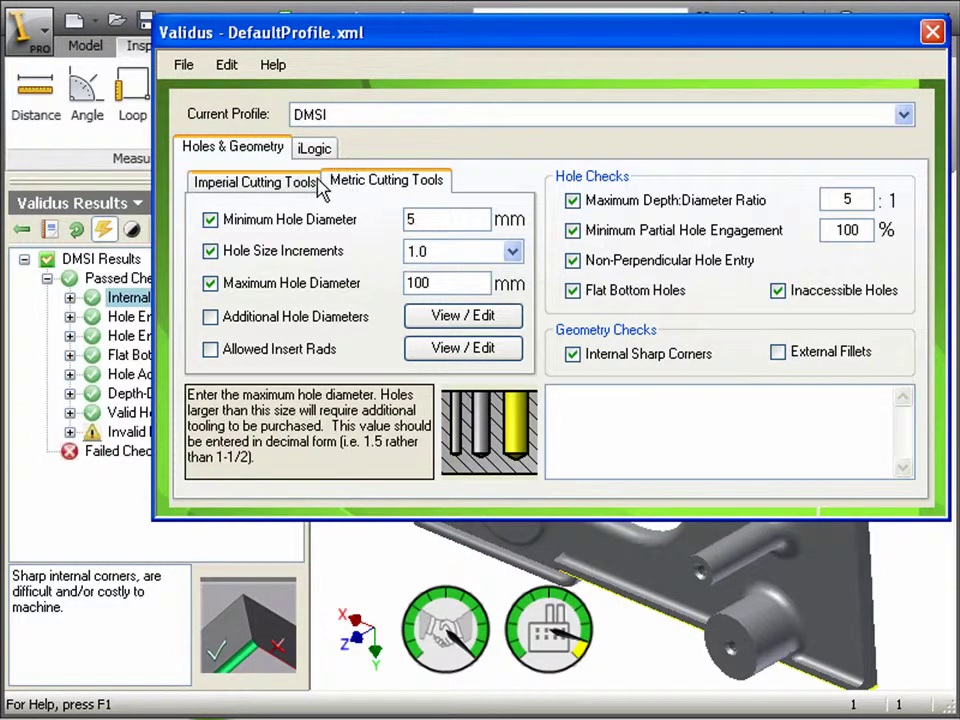
click(305, 188)
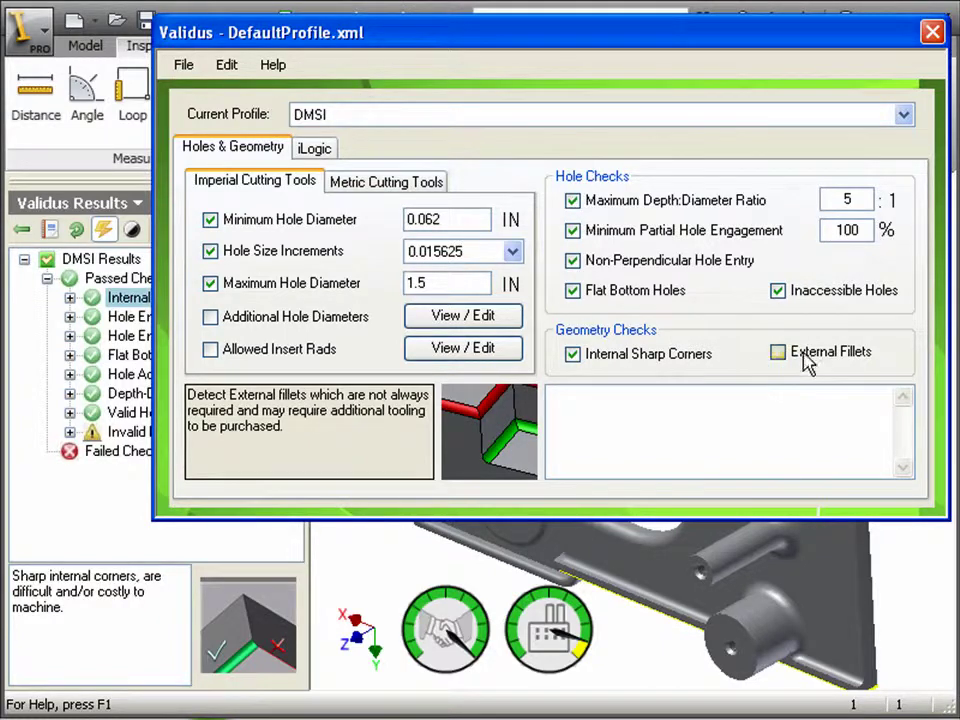
View the DMSI - Plates profile's settings, return to the DMSI profile and close the profile editor
click(902, 119)
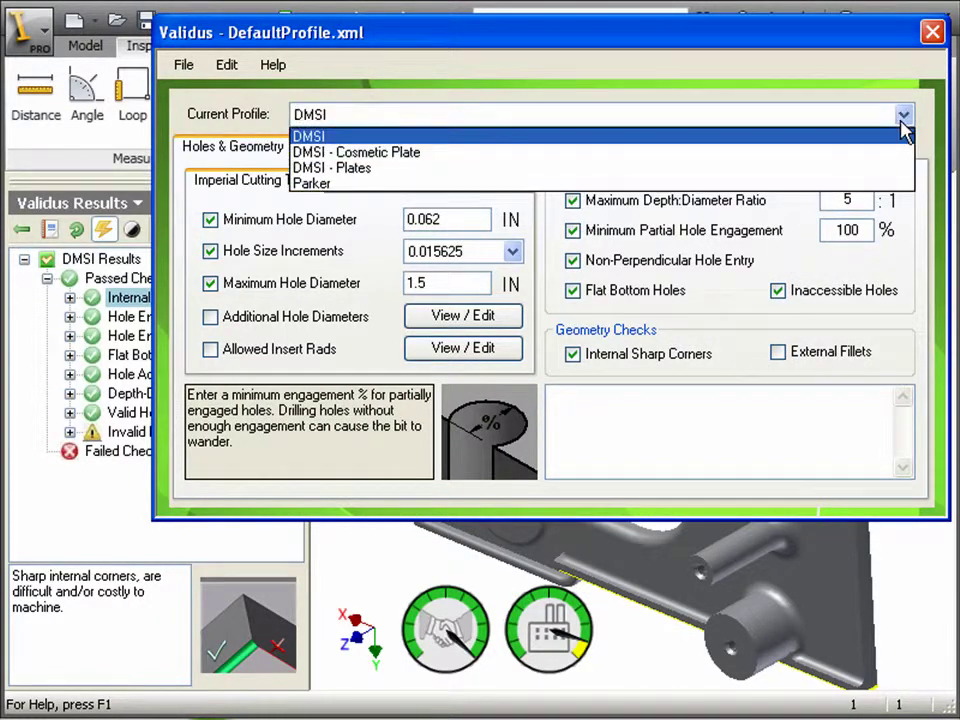
click(857, 178)
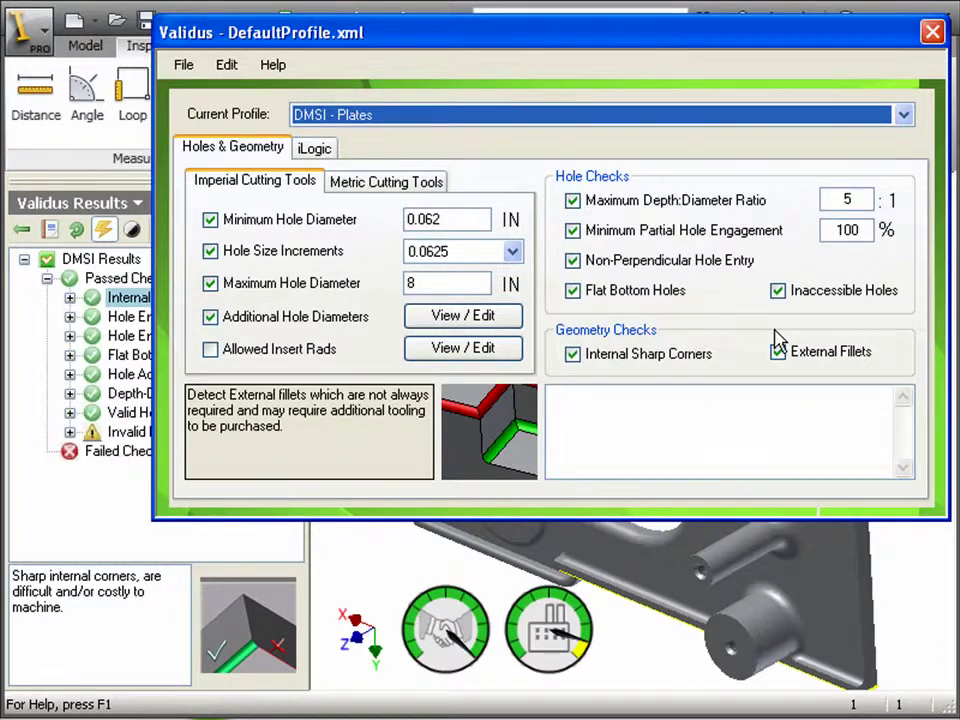
click(902, 115)
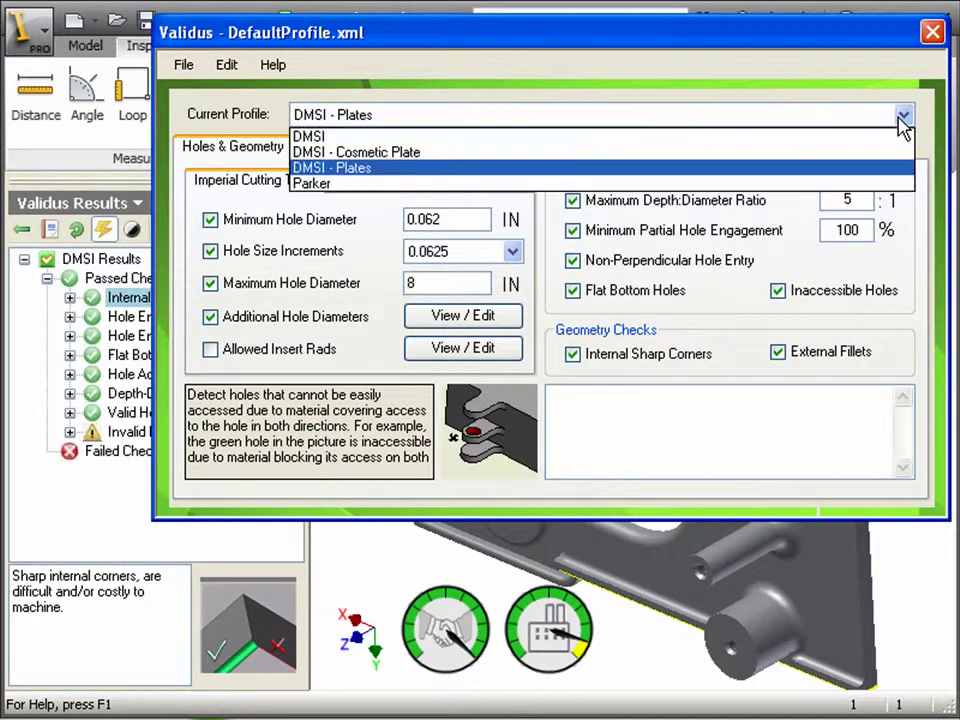
click(876, 134)
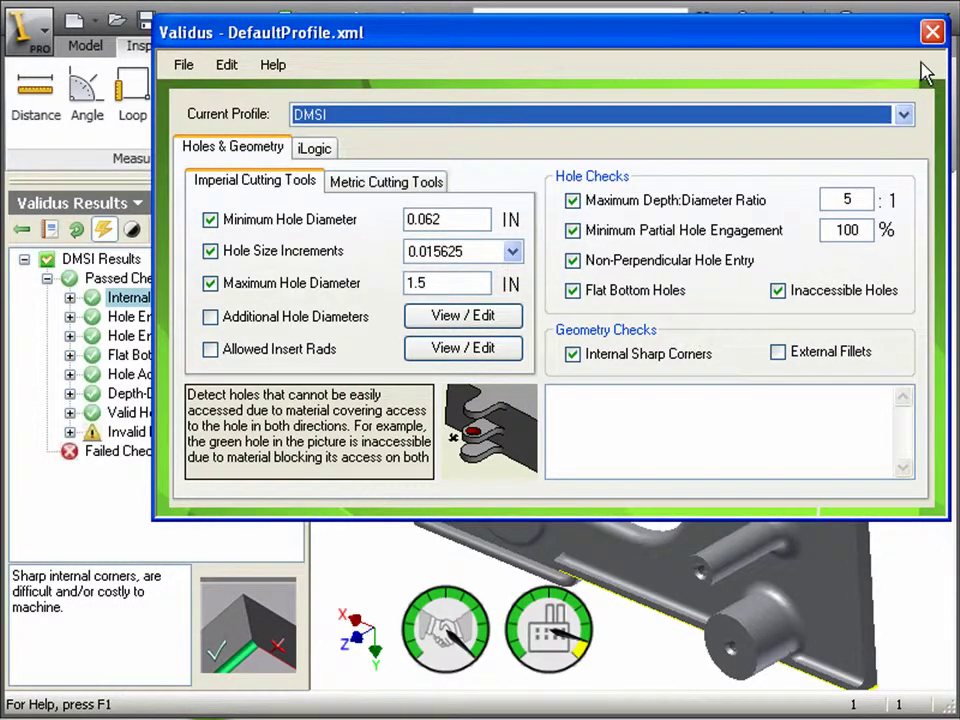
click(933, 34)
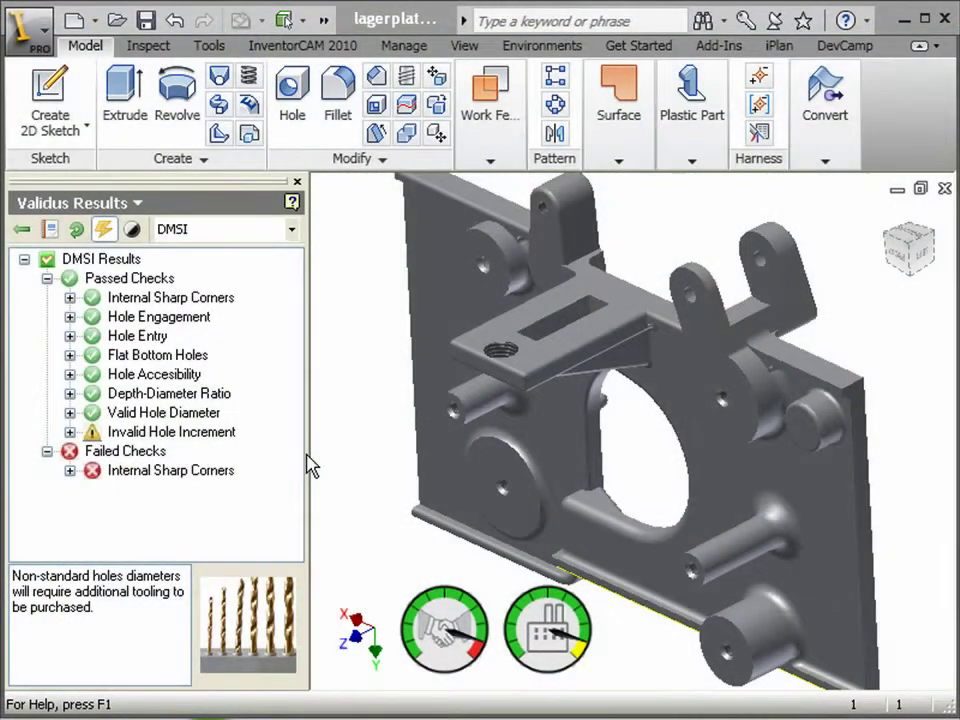
Locate Extrusion36, listed under the failed Internal Sharp Corners check, on the model
click(96, 473)
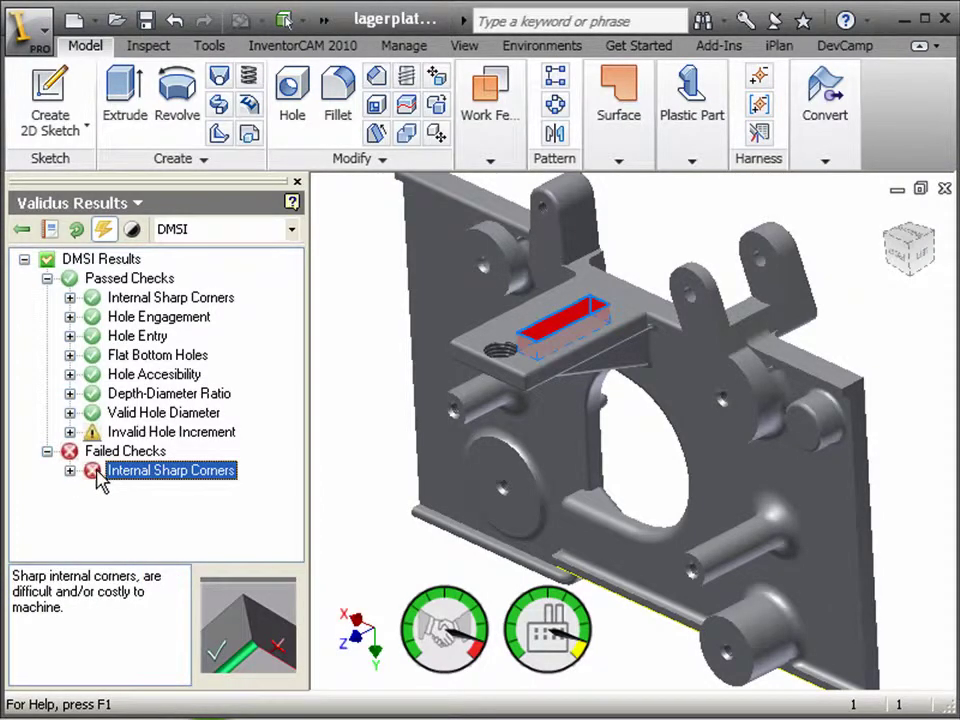
click(70, 470)
click(124, 497)
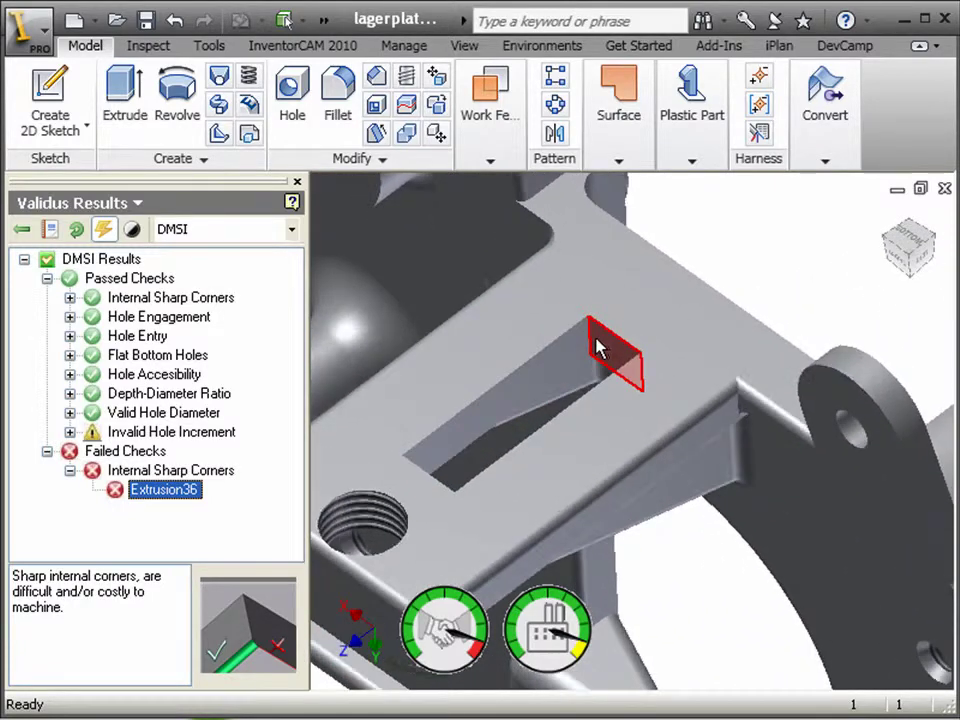
Fillet the slot's four vertical internal corner edges with a 2 mm radius
mouse_move(596, 343)
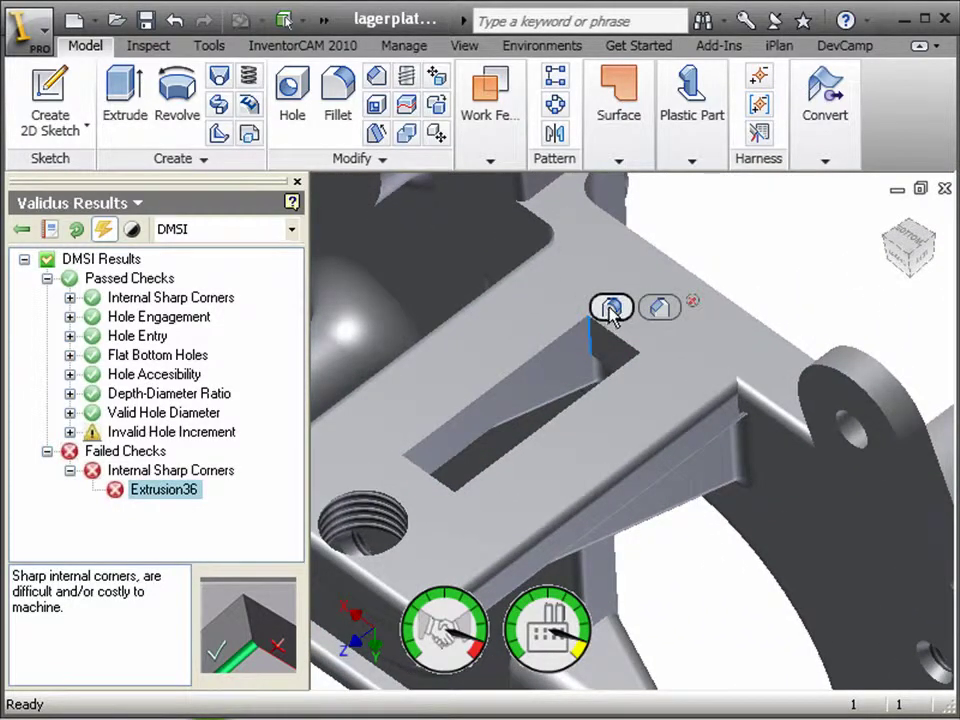
click(611, 306)
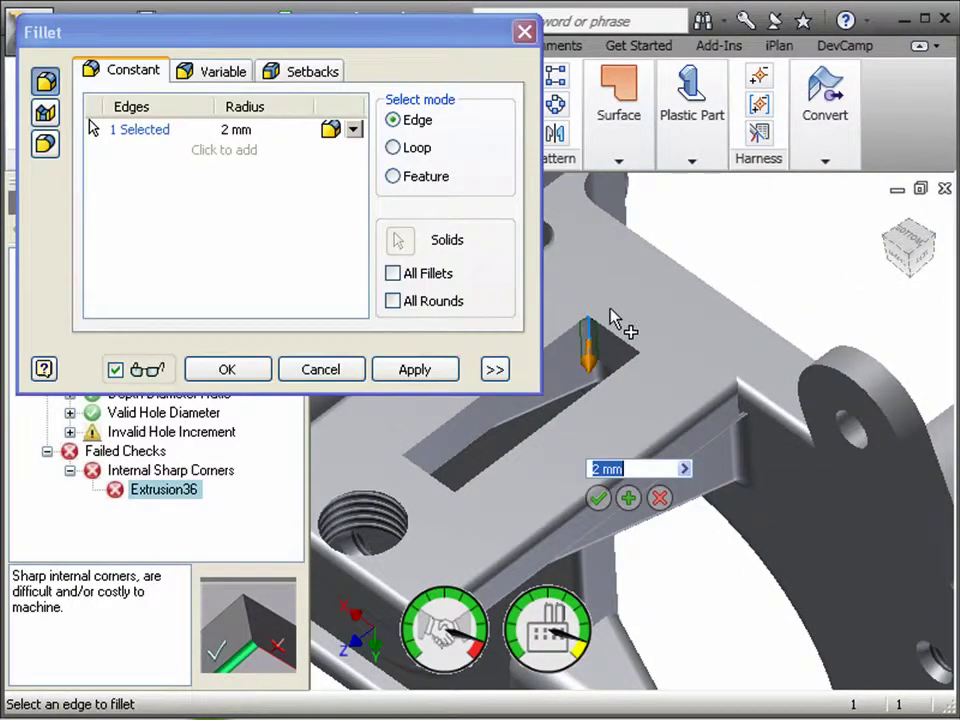
click(644, 383)
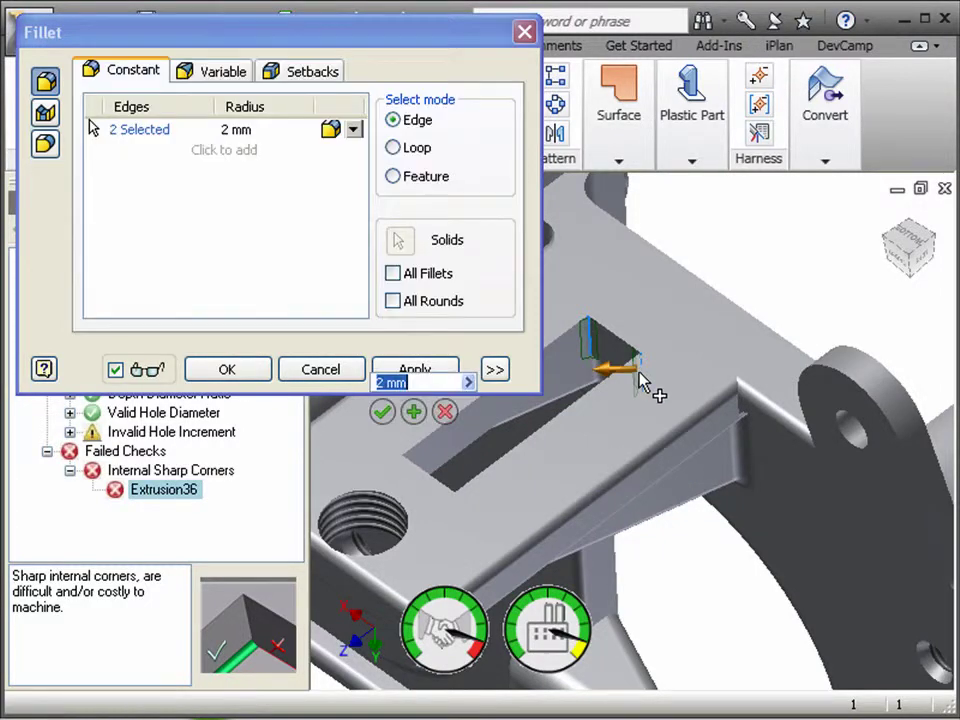
click(458, 518)
click(408, 484)
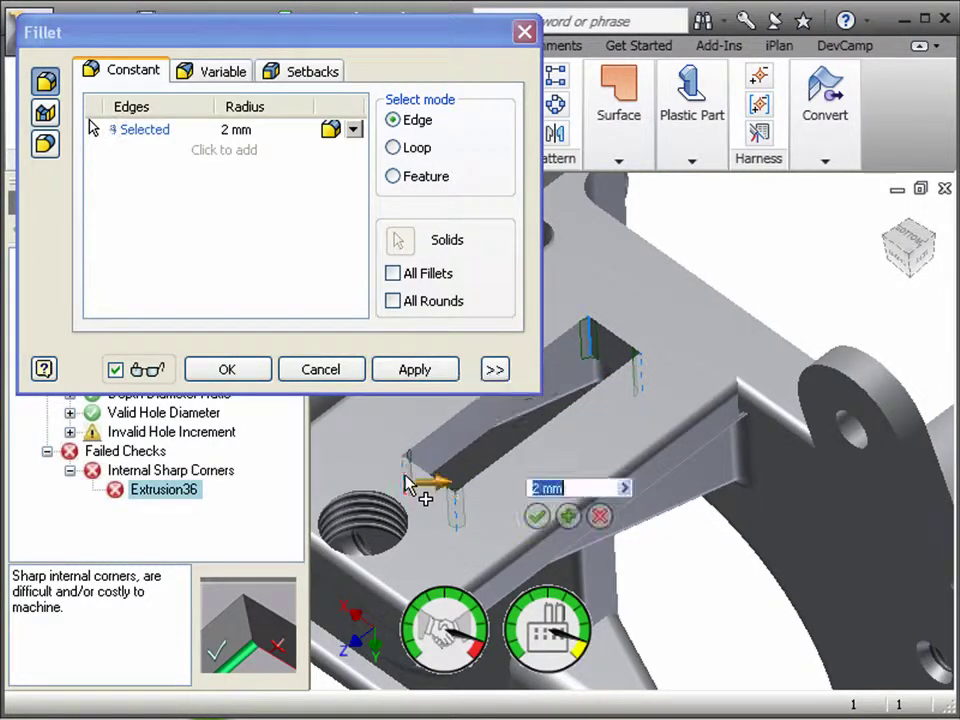
click(537, 517)
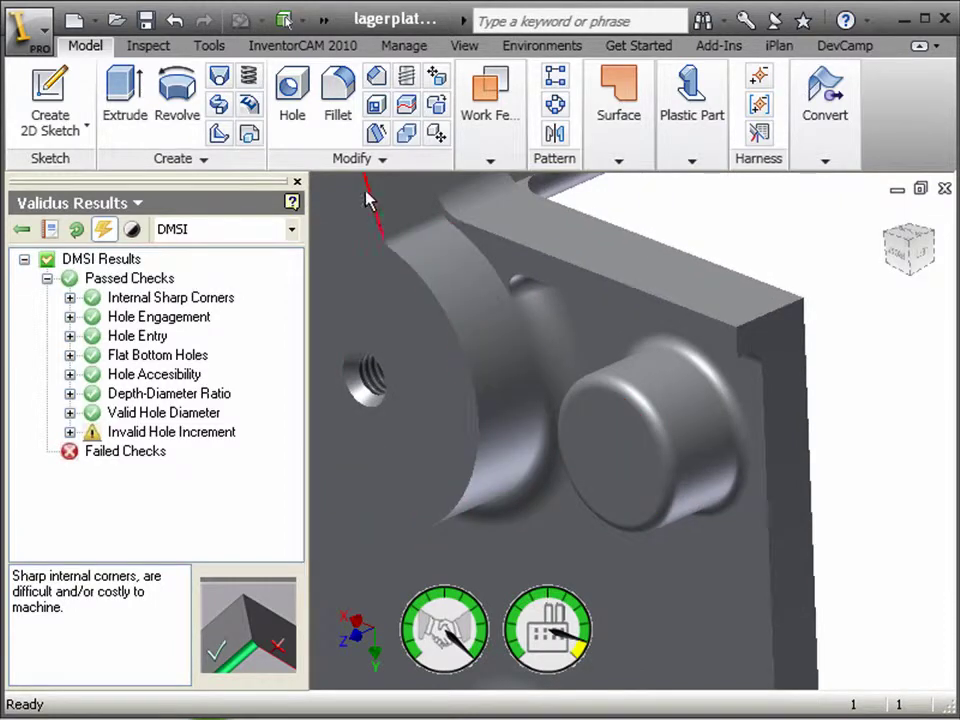
Add a simple concentric hole, 2 mm in diameter and 8 mm deep, on the end face of the cylindrical boss near the plate's corner
click(300, 112)
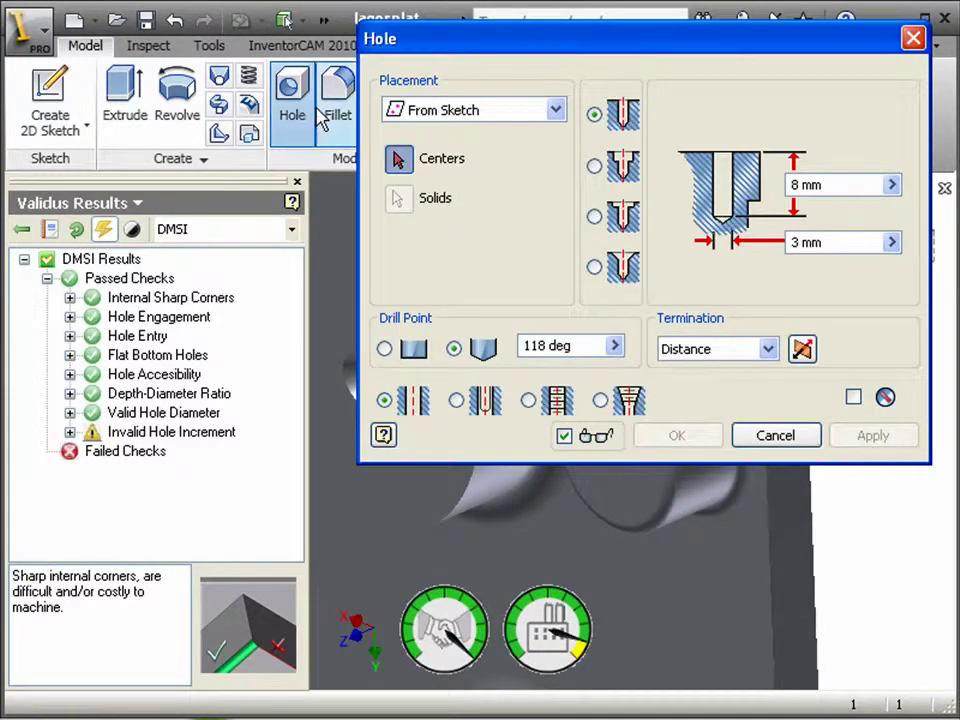
click(447, 113)
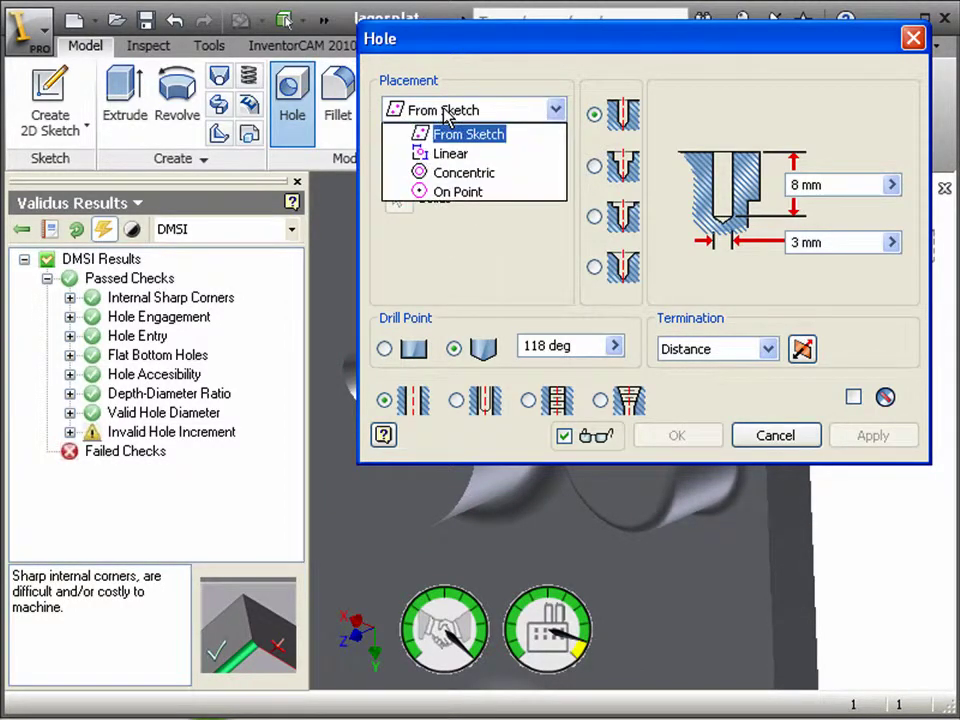
click(456, 174)
click(632, 508)
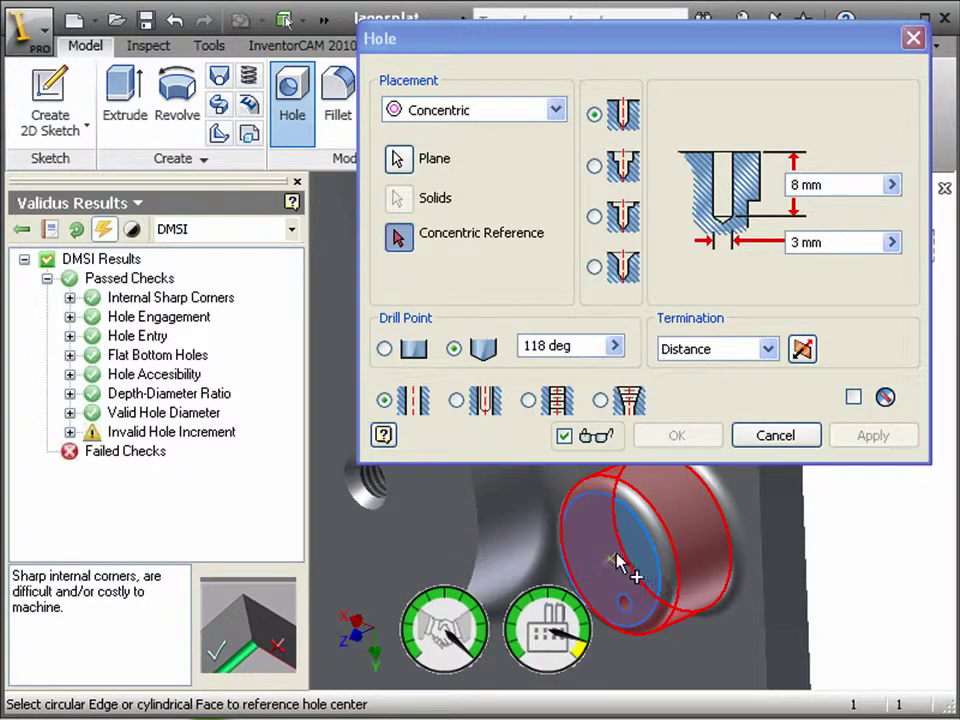
click(642, 529)
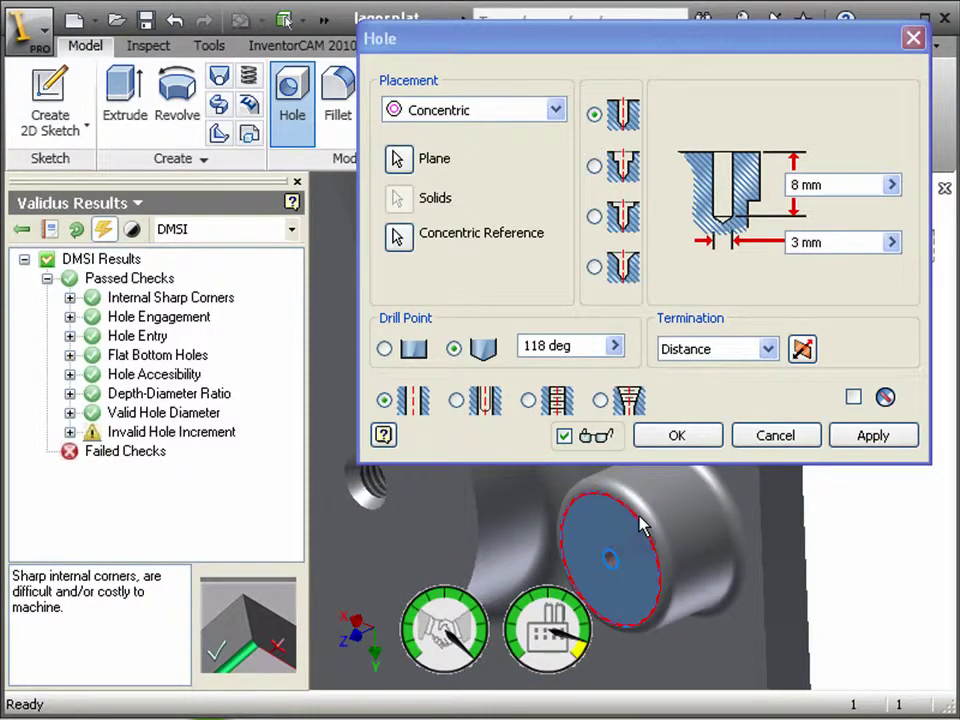
drag(825, 242, 778, 251)
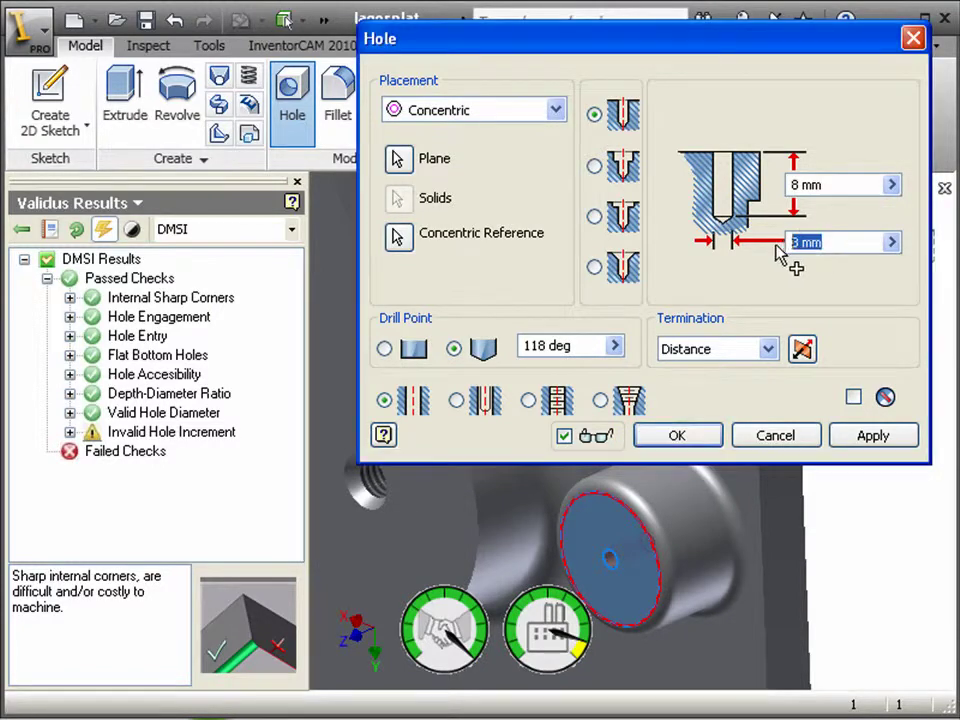
text(2)
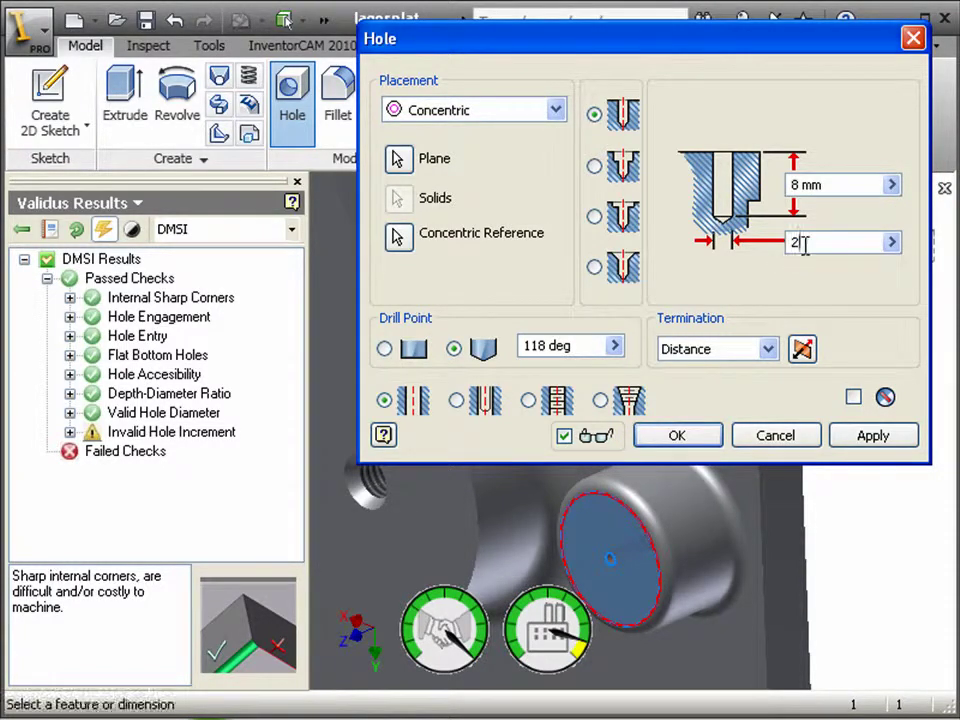
text(mm)
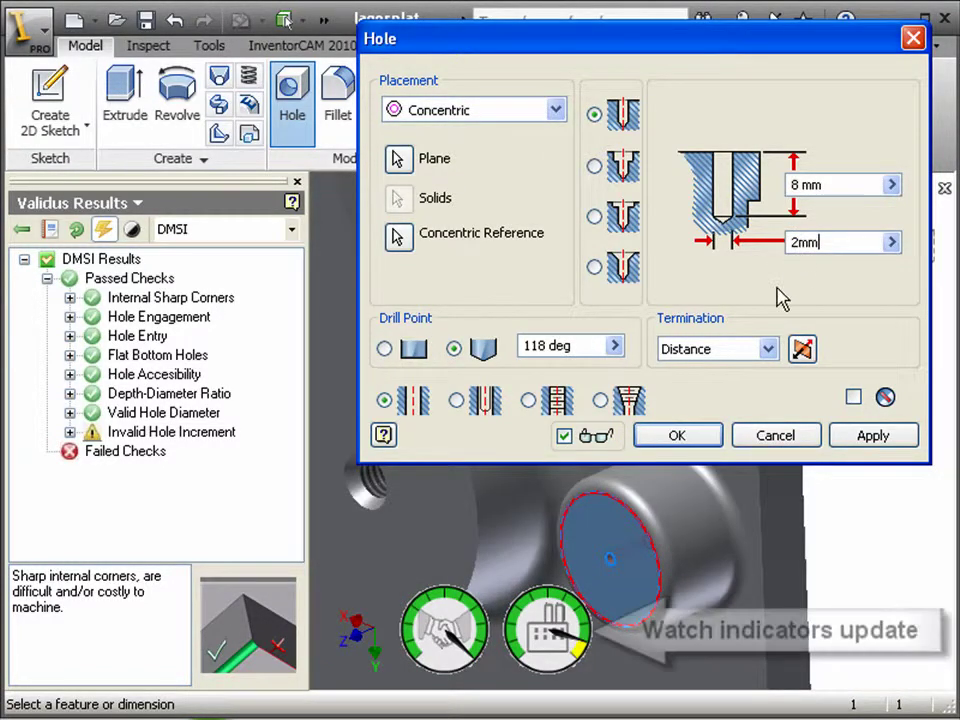
click(677, 437)
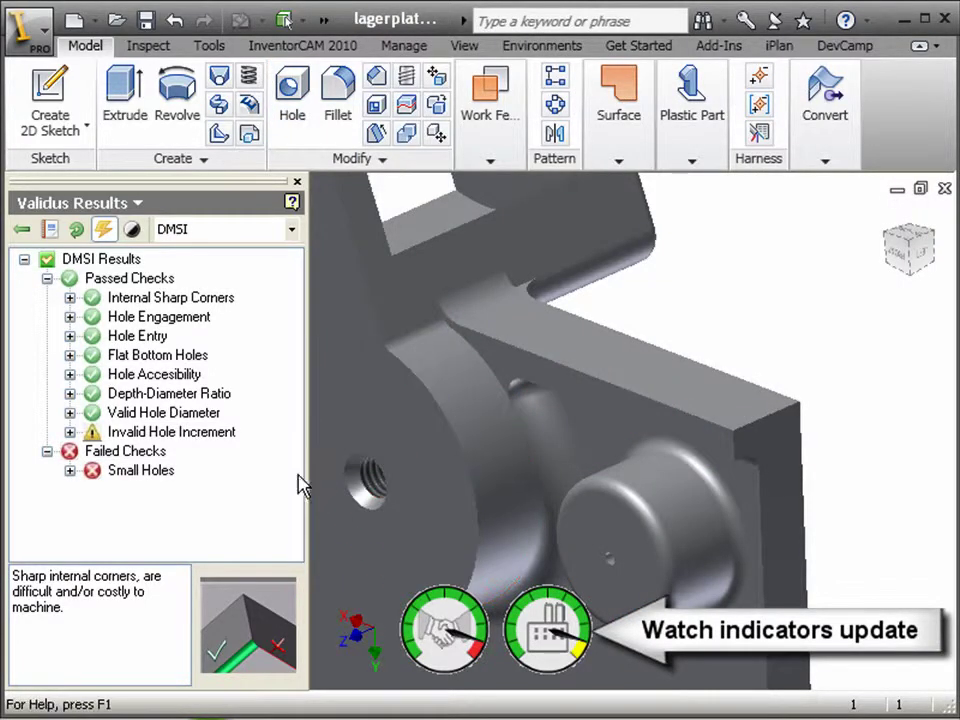
Edit the hole listed under the failed Small Holes check and set its diameter to 5 mm
click(69, 470)
mouse_move(146, 495)
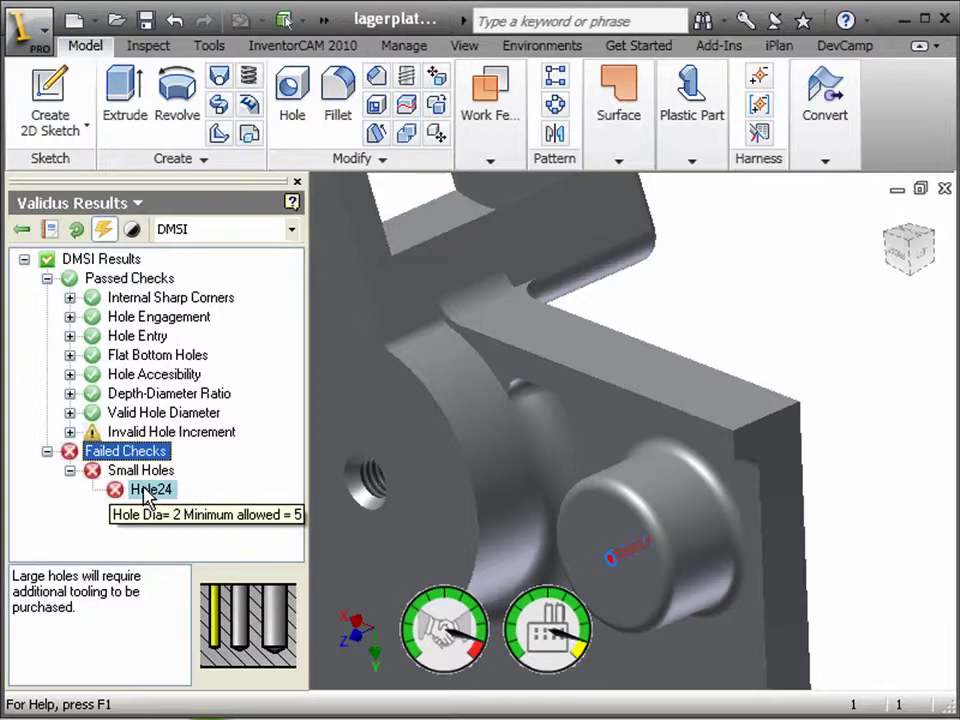
double_click(148, 492)
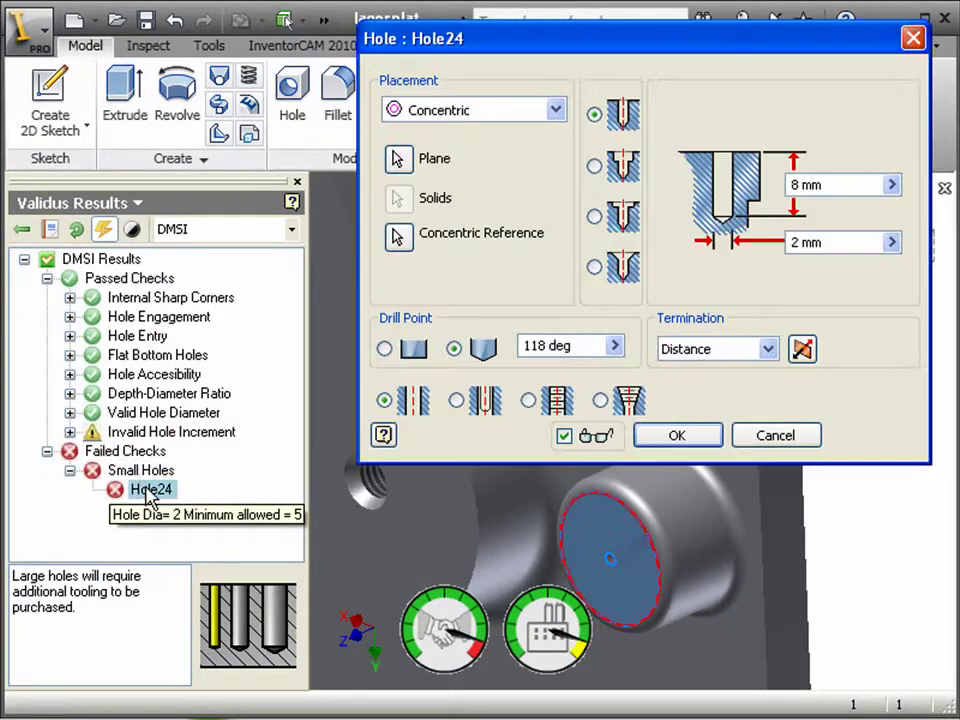
click(818, 242)
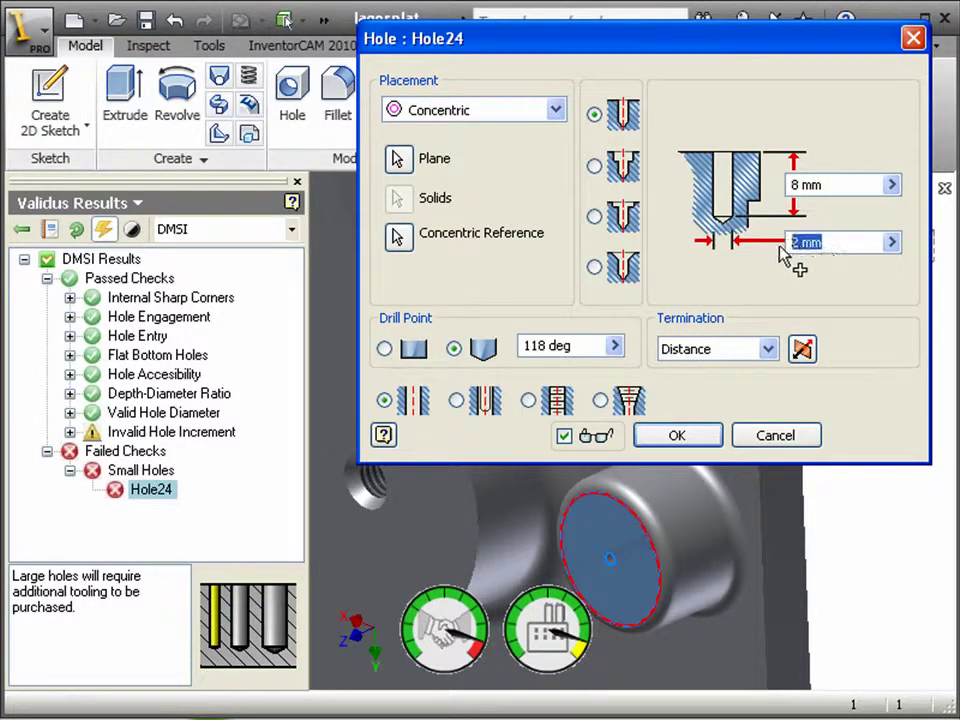
text(5)
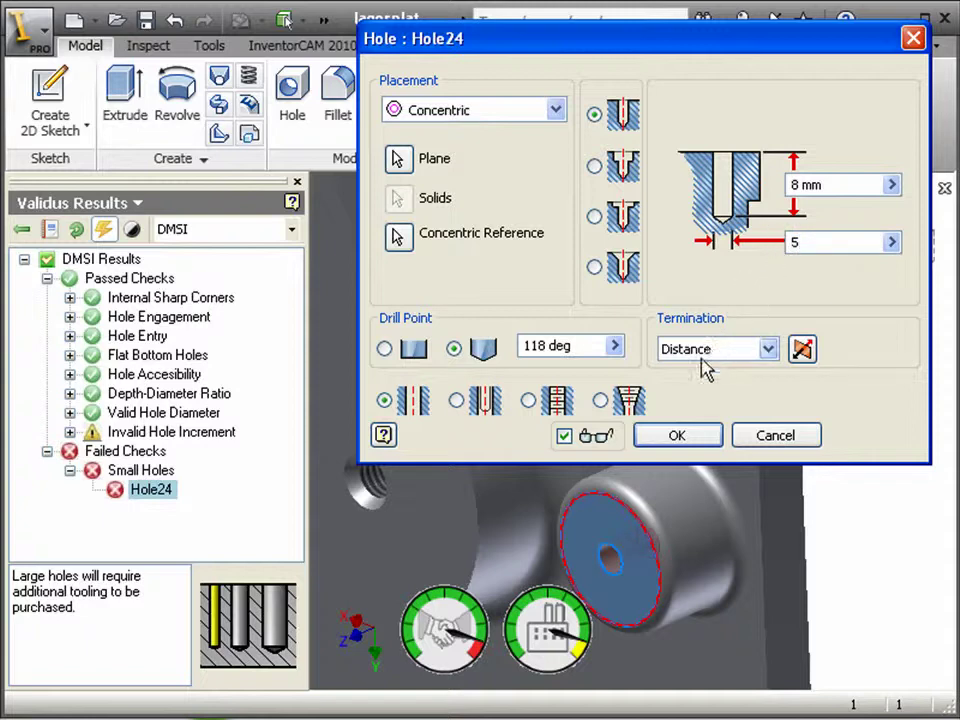
click(678, 438)
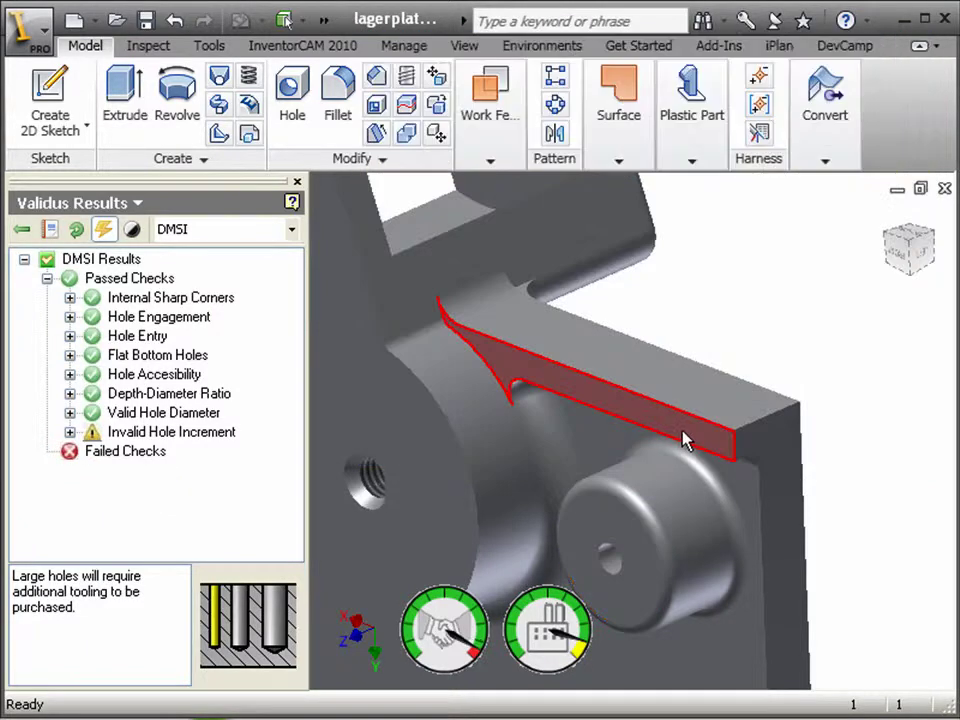
Open the Validus results report, review its check summary and available export formats, and close the report without exporting
scroll(660, 434, up, 5)
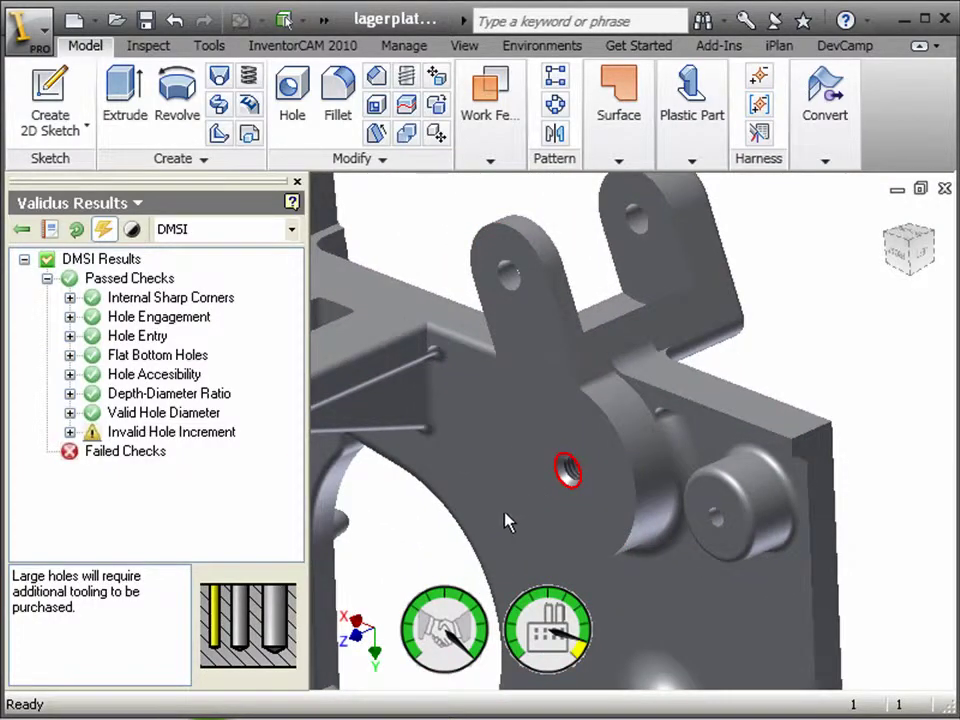
scroll(458, 550, up, 5)
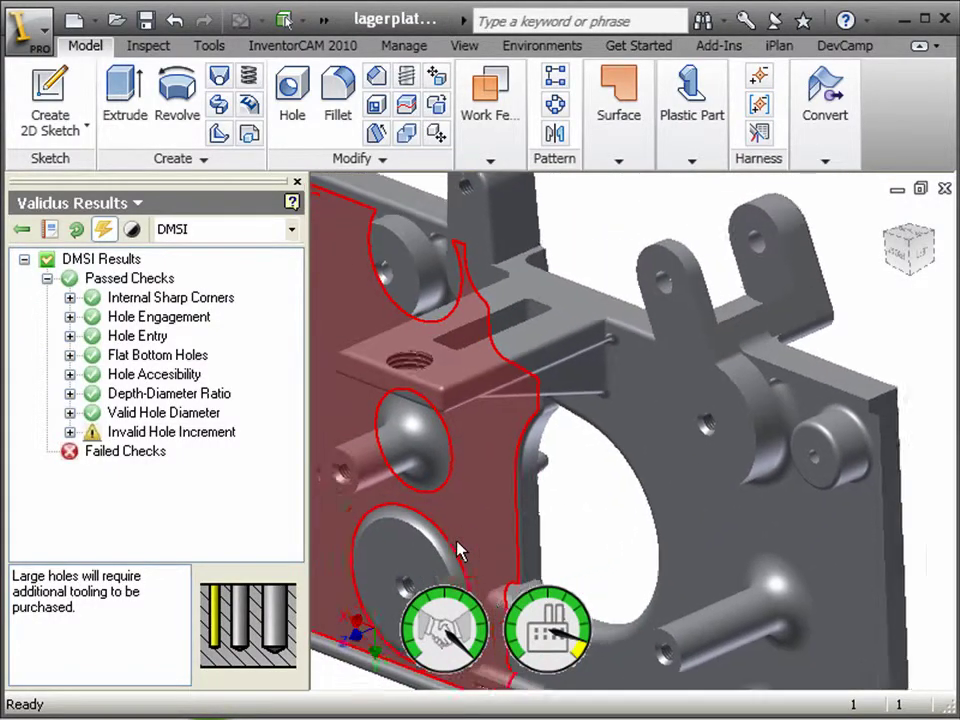
scroll(458, 550, up, 5)
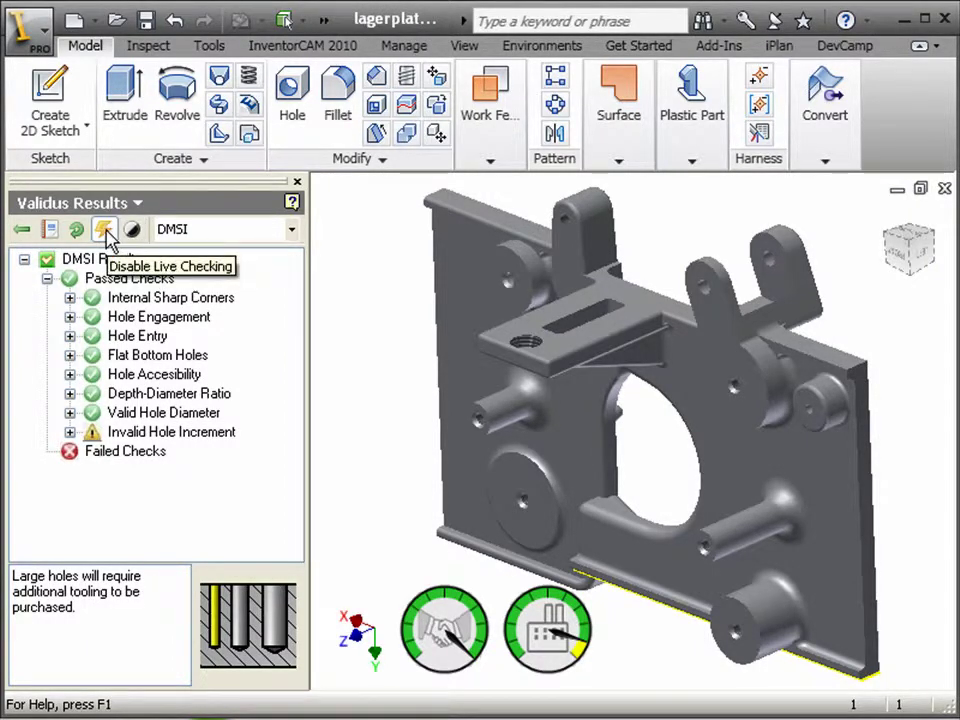
click(50, 230)
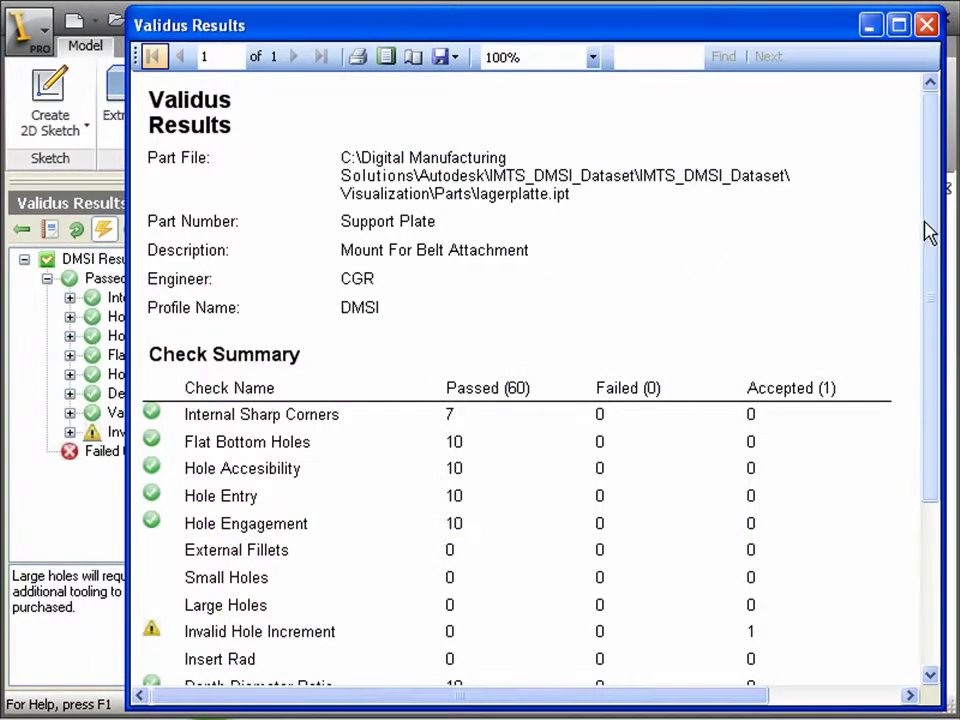
mouse_move(928, 231)
mouse_down()
mouse_move(930, 415)
mouse_move(932, 266)
mouse_move(921, 210)
mouse_up()
click(455, 59)
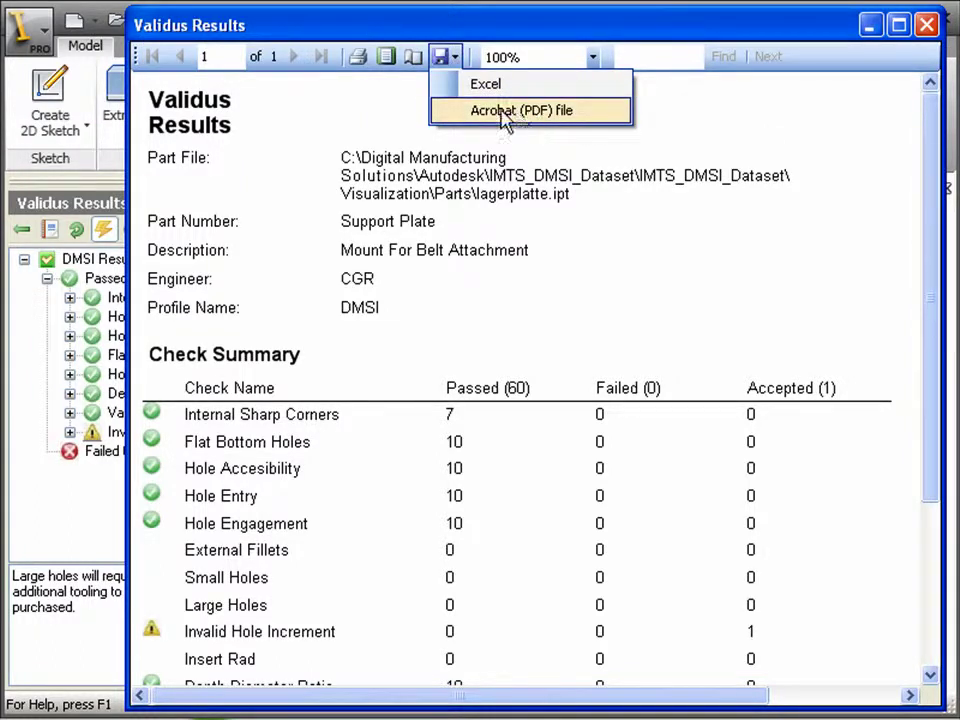
click(396, 105)
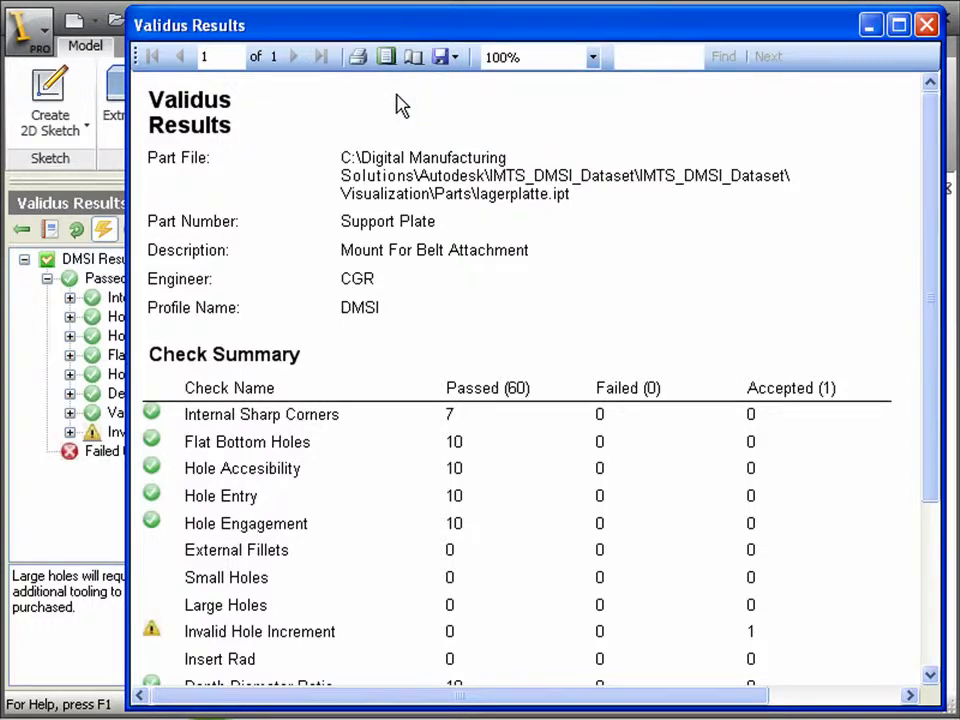
click(927, 26)
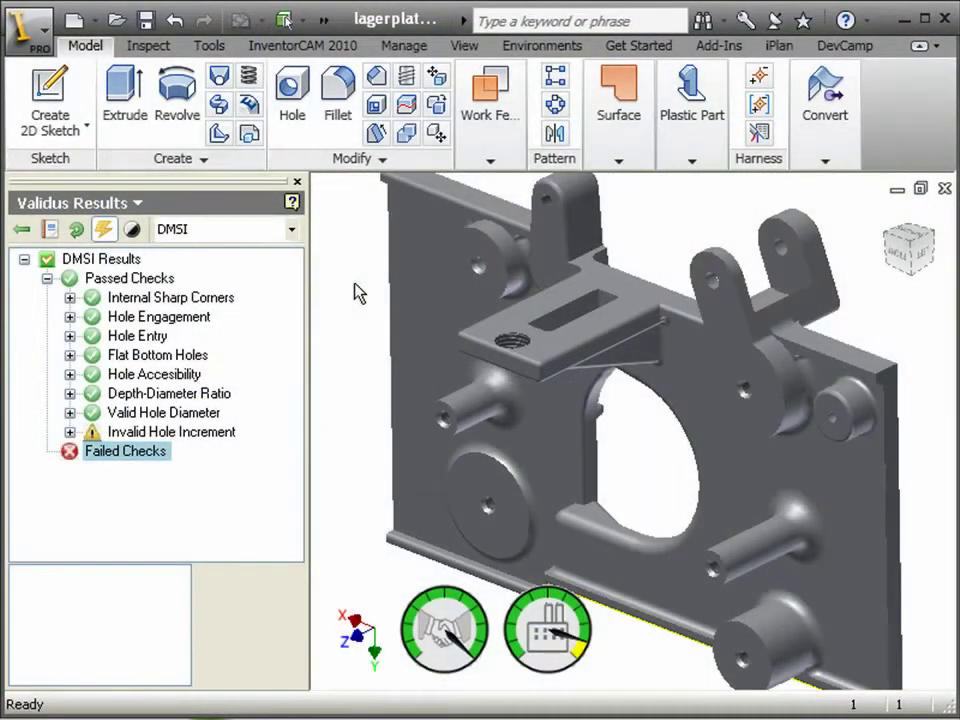
Add the external iLogic rule validateTappedHole.iLogicVb to the DMSI profile with the Create/Modify Feature event trigger
click(152, 48)
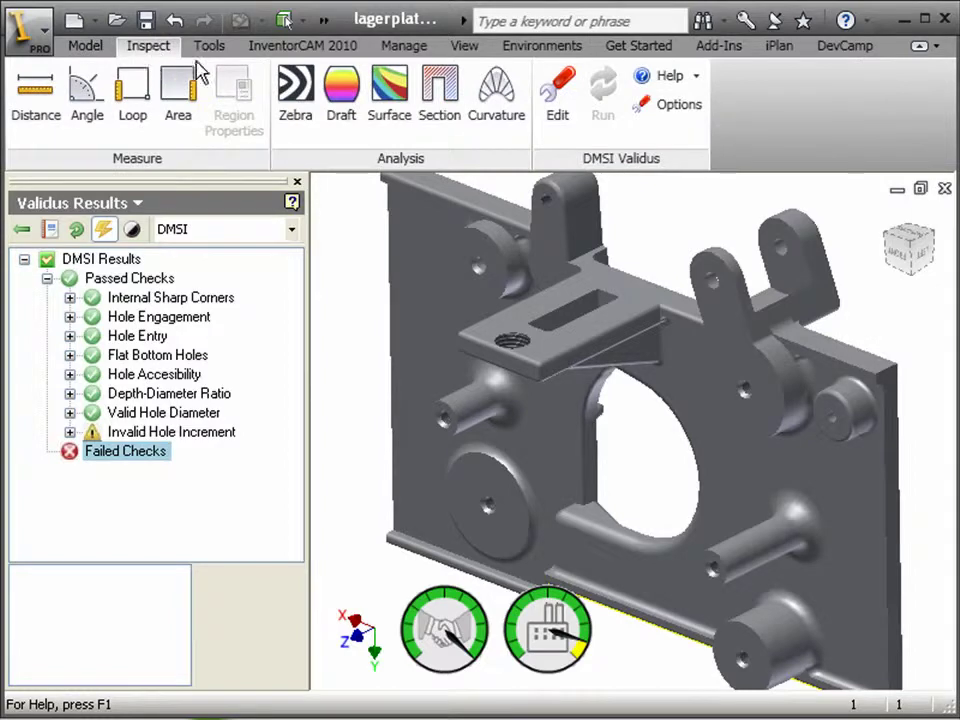
click(557, 117)
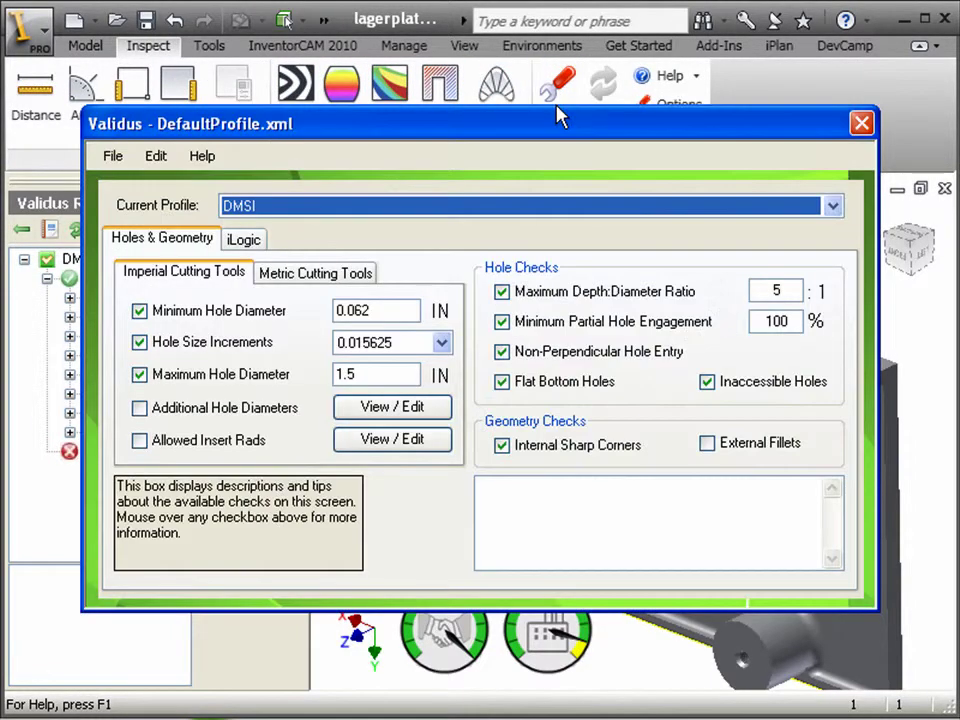
click(241, 243)
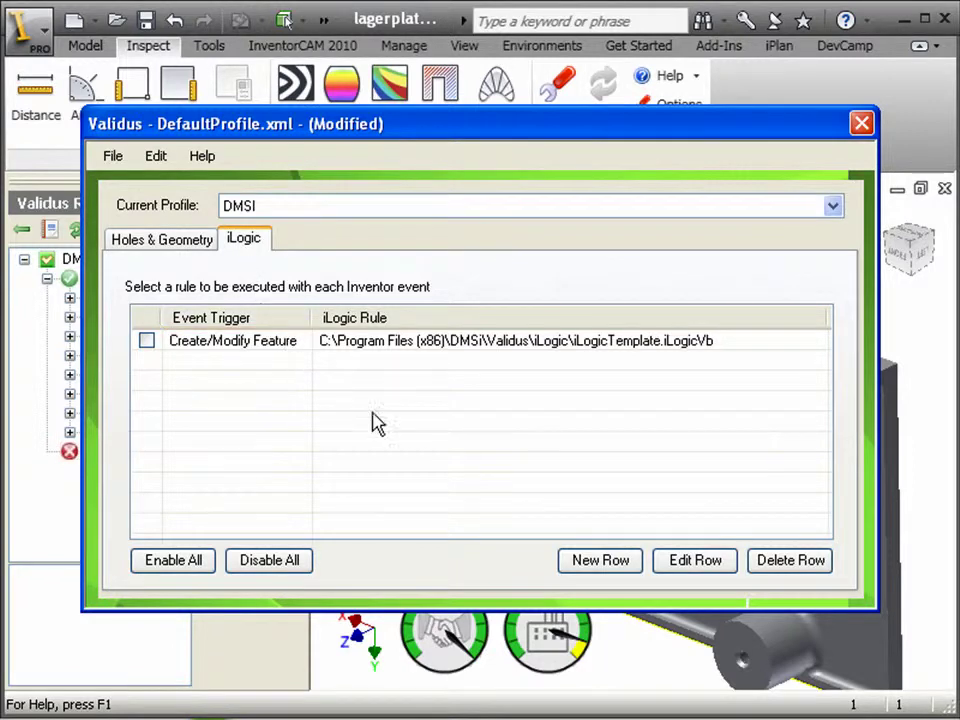
click(598, 562)
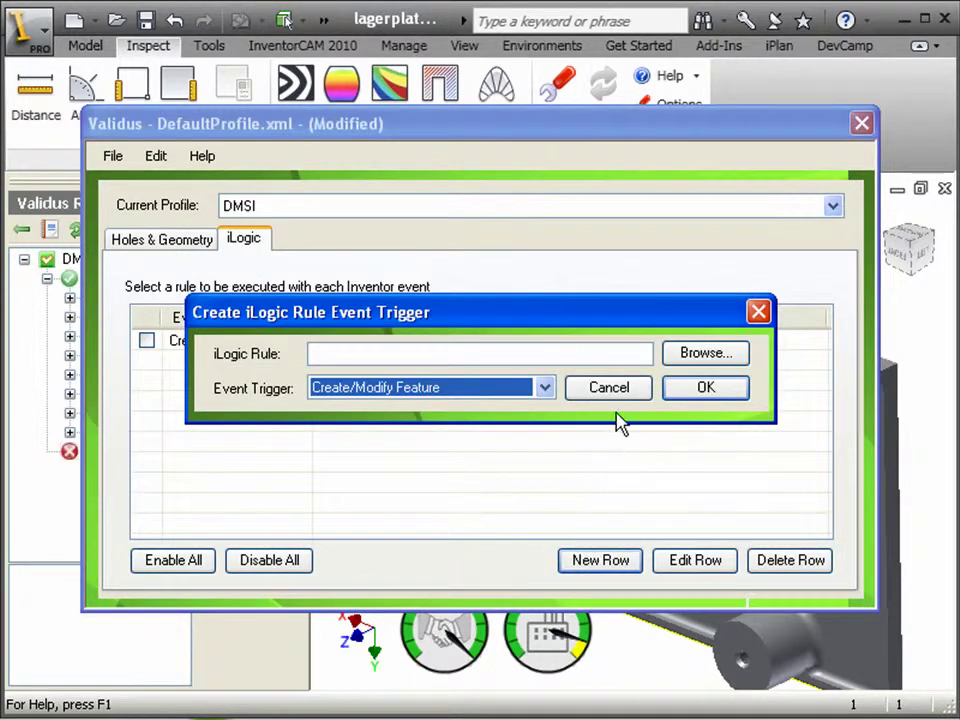
click(695, 358)
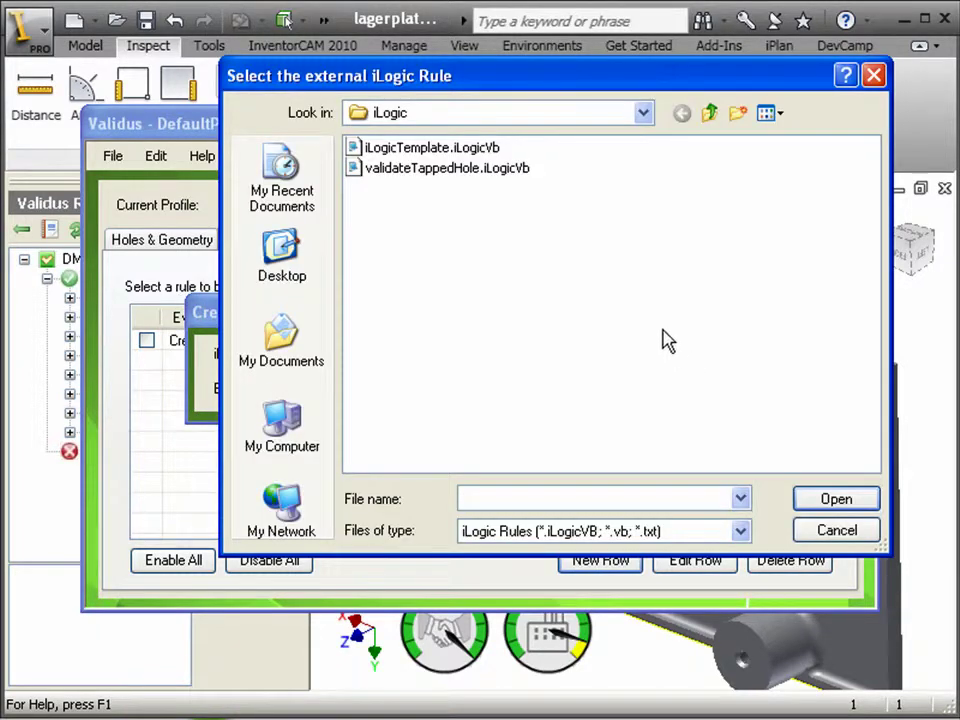
click(444, 170)
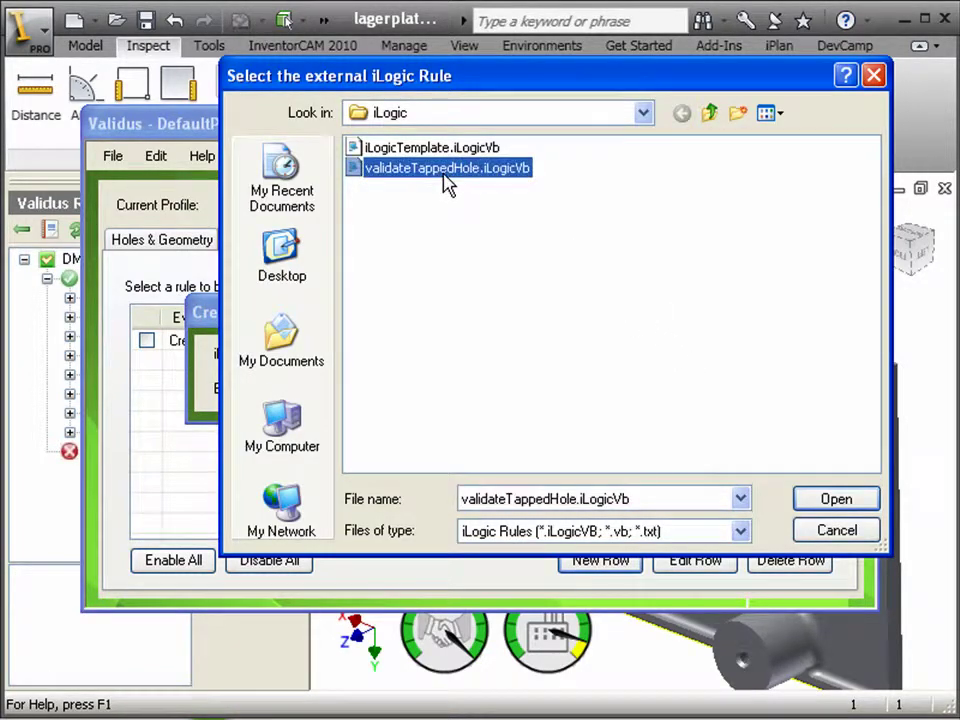
click(812, 502)
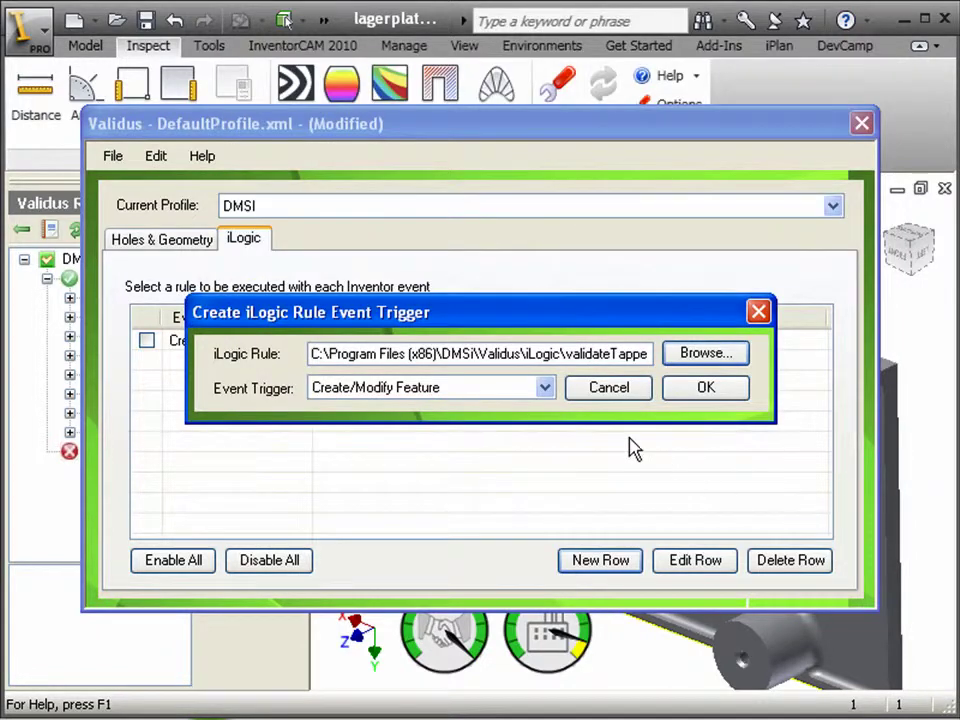
click(546, 388)
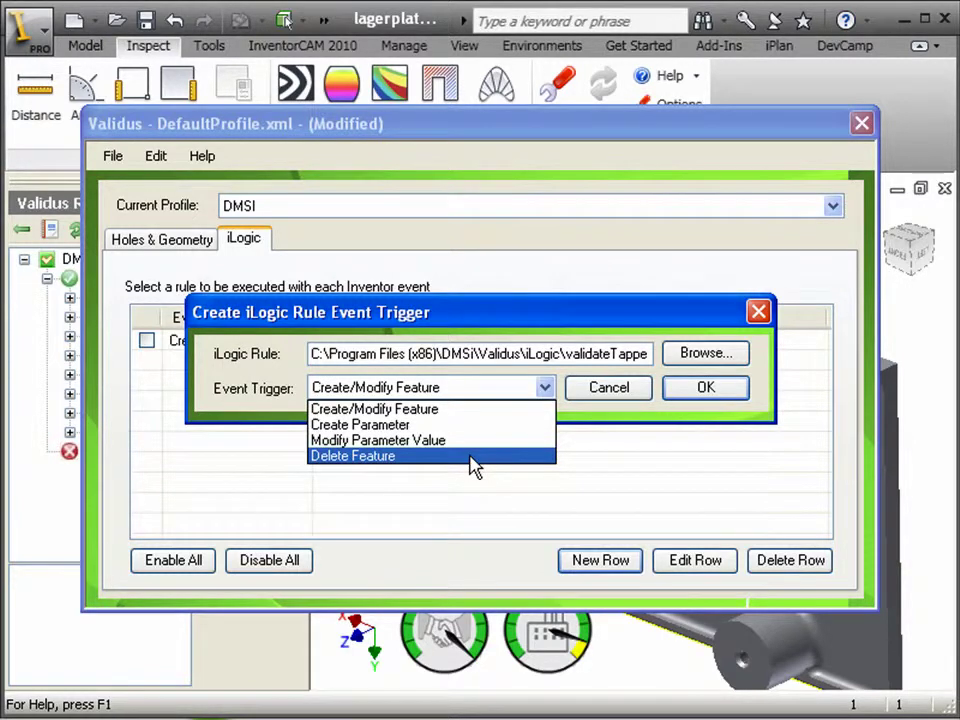
click(458, 410)
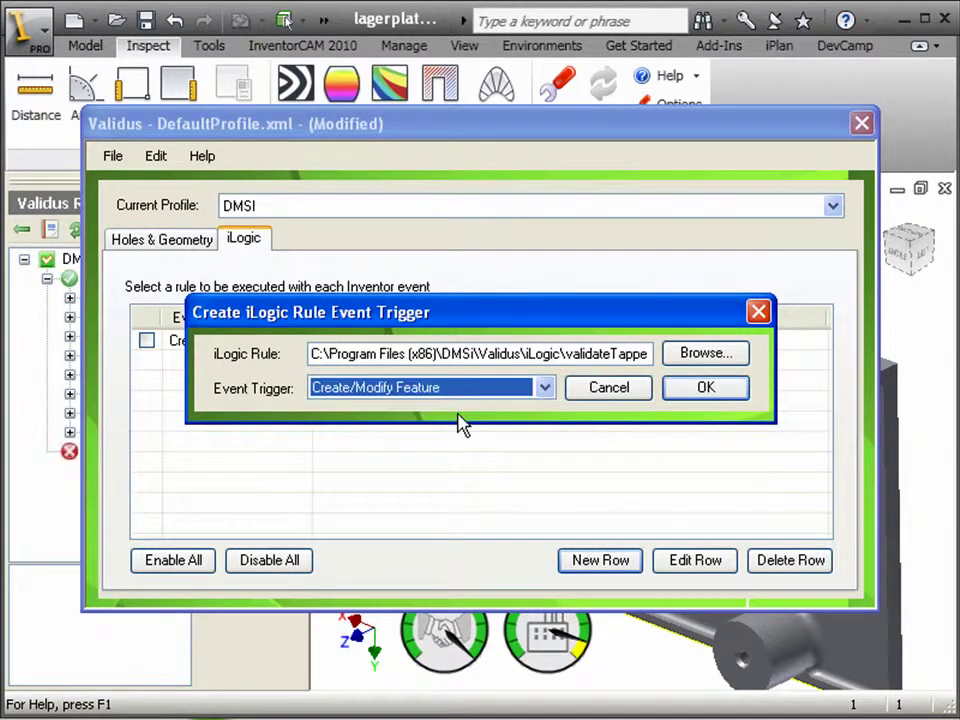
click(686, 390)
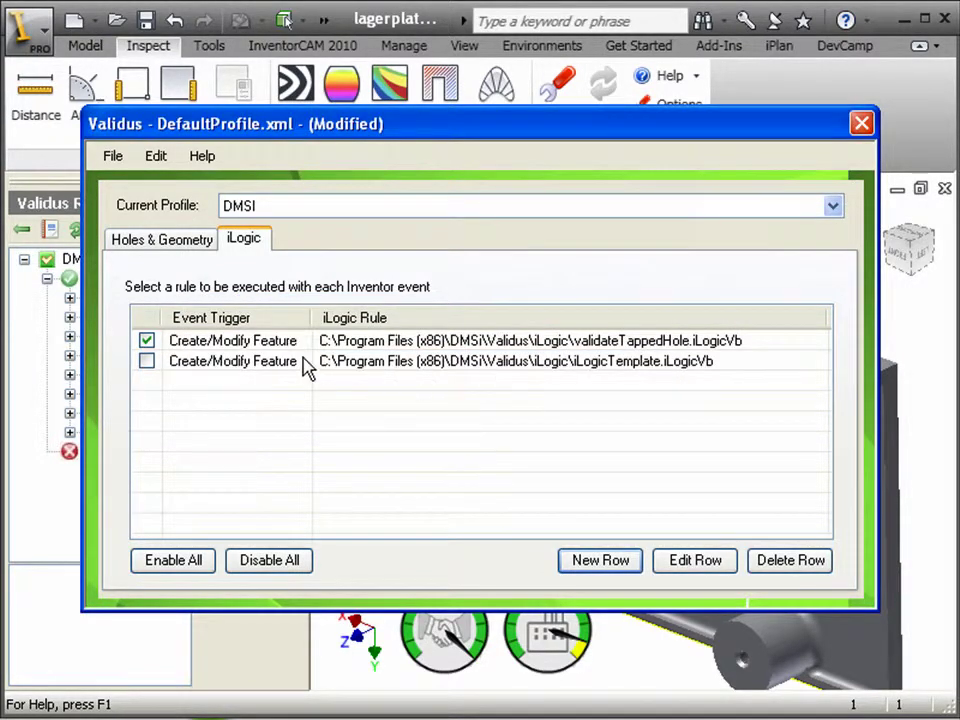
Keep the validateTappedHole.iLogicVb rule enabled, close the profile editor, and accept the changes to the DMSI profile
click(147, 342)
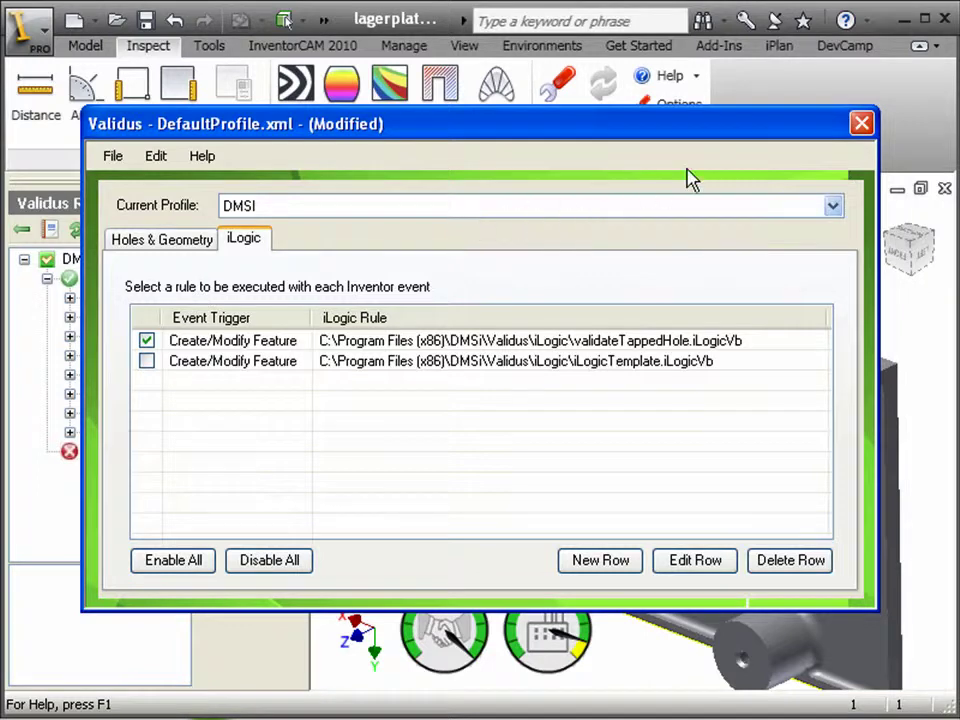
click(860, 124)
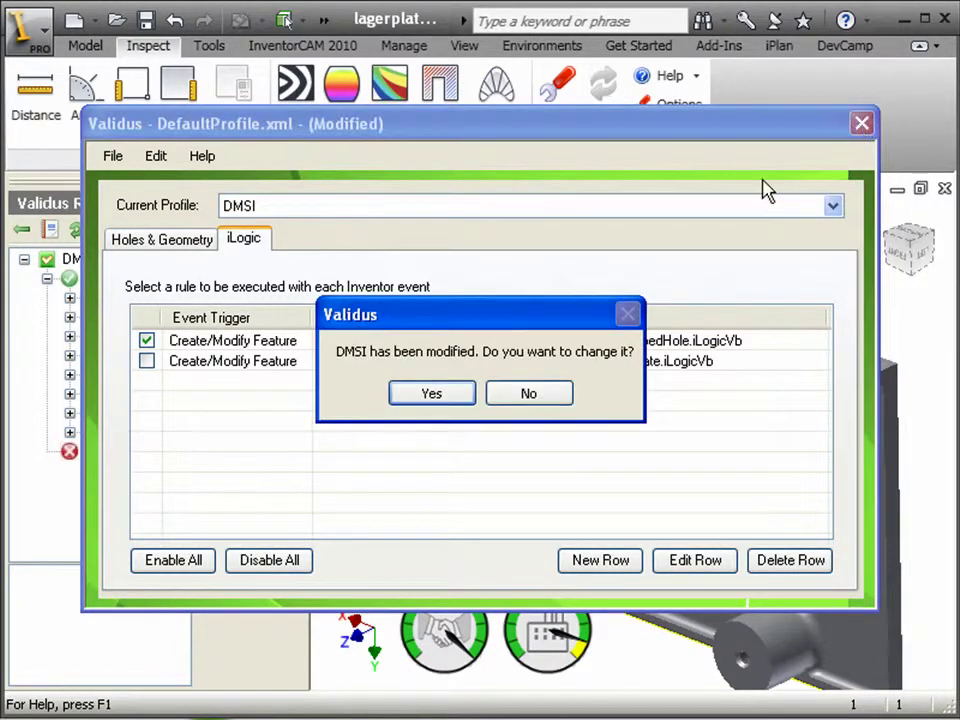
click(431, 394)
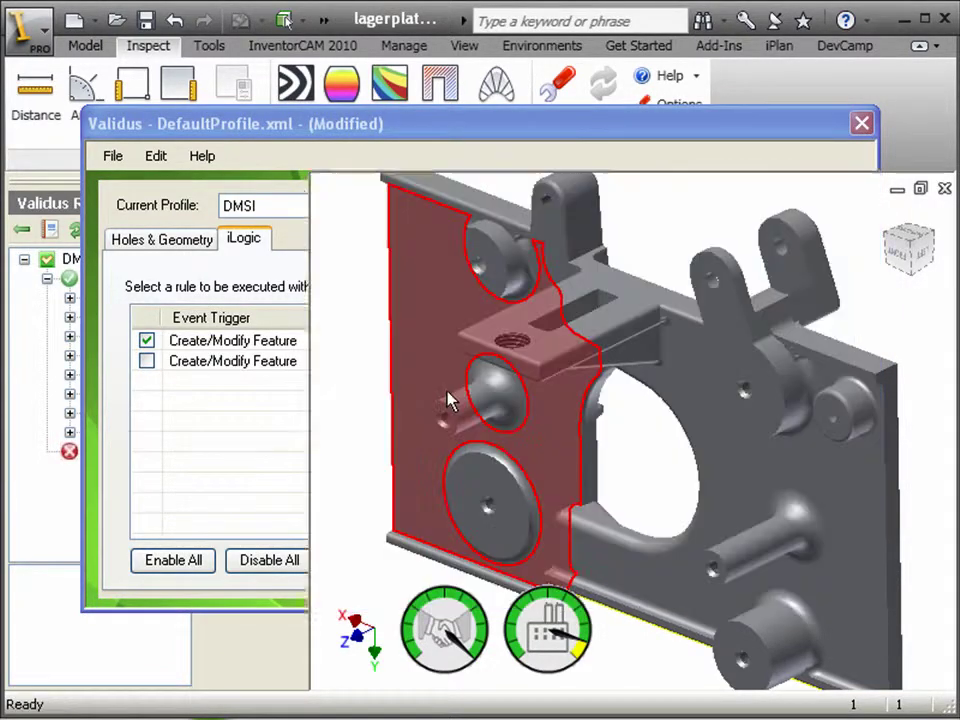
Change the 5 mm hole on the boss near the plate's corner to a tapped hole with ANSI Unified Screw Threads, size 0.39
scroll(643, 463, up, 4)
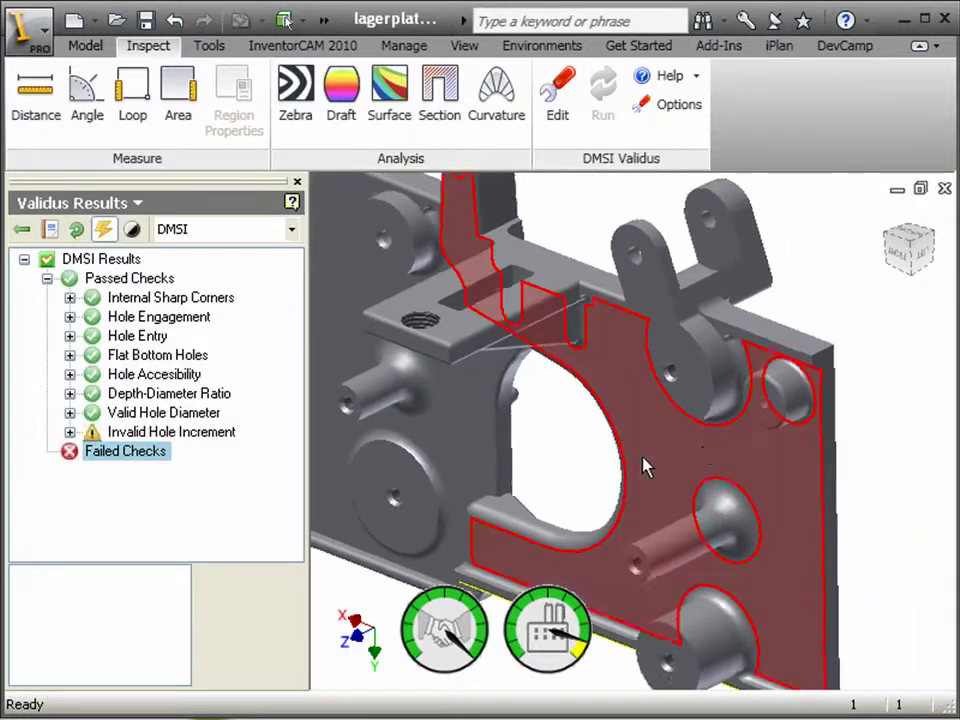
scroll(622, 432, up, 5)
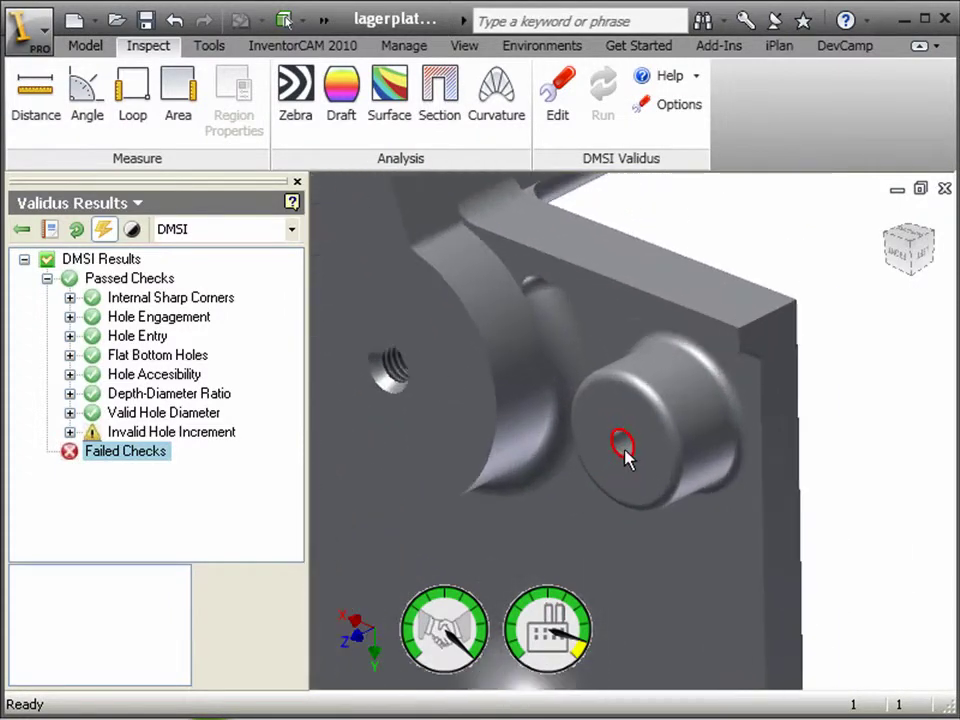
click(632, 445)
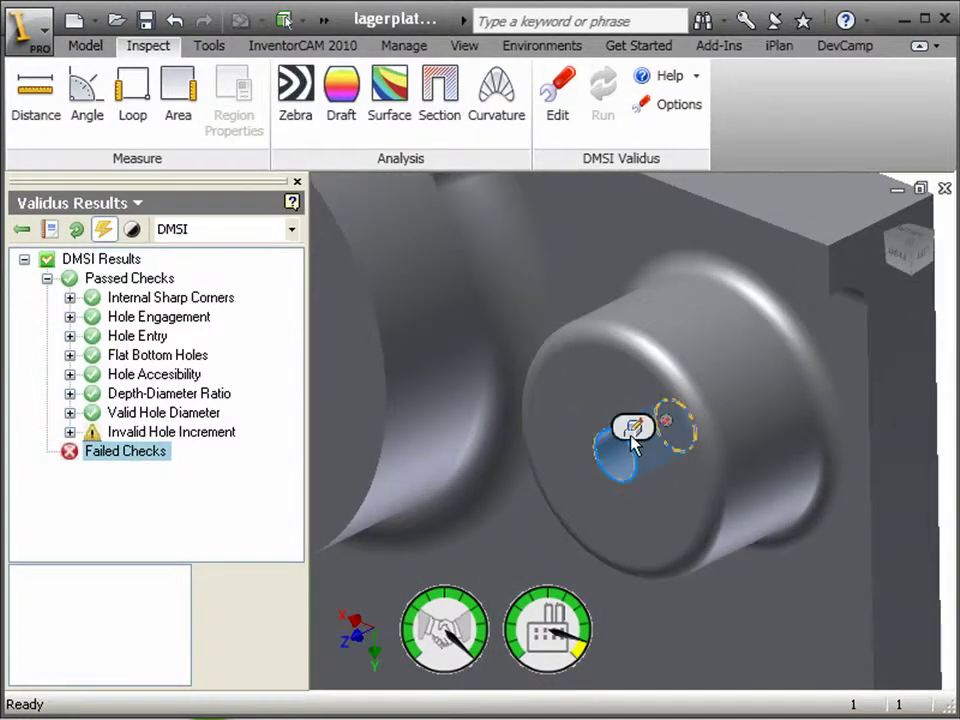
click(633, 429)
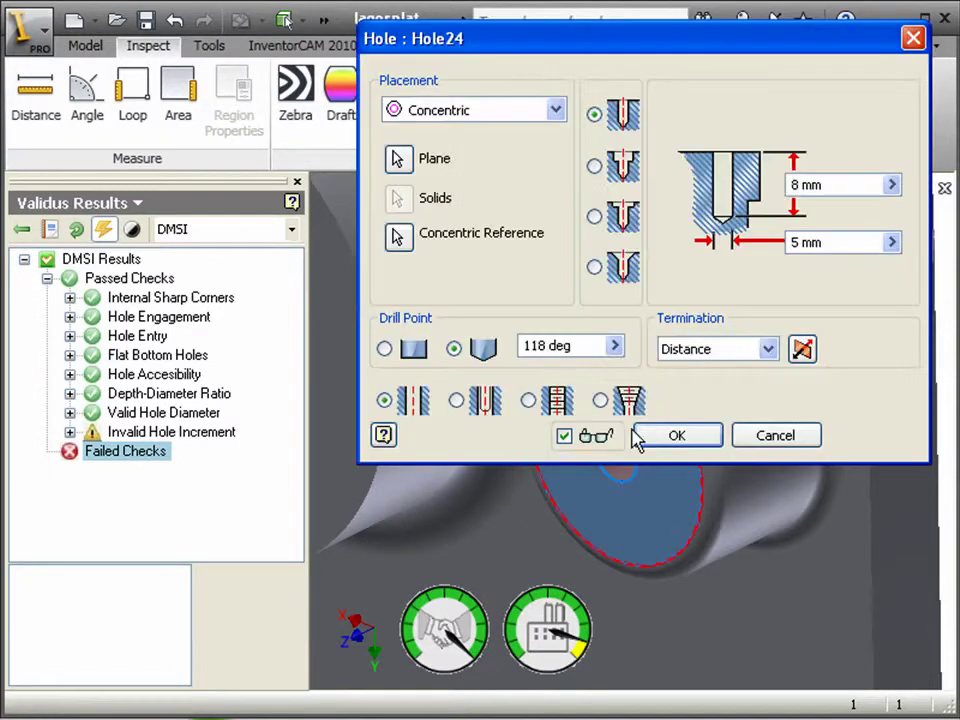
click(529, 403)
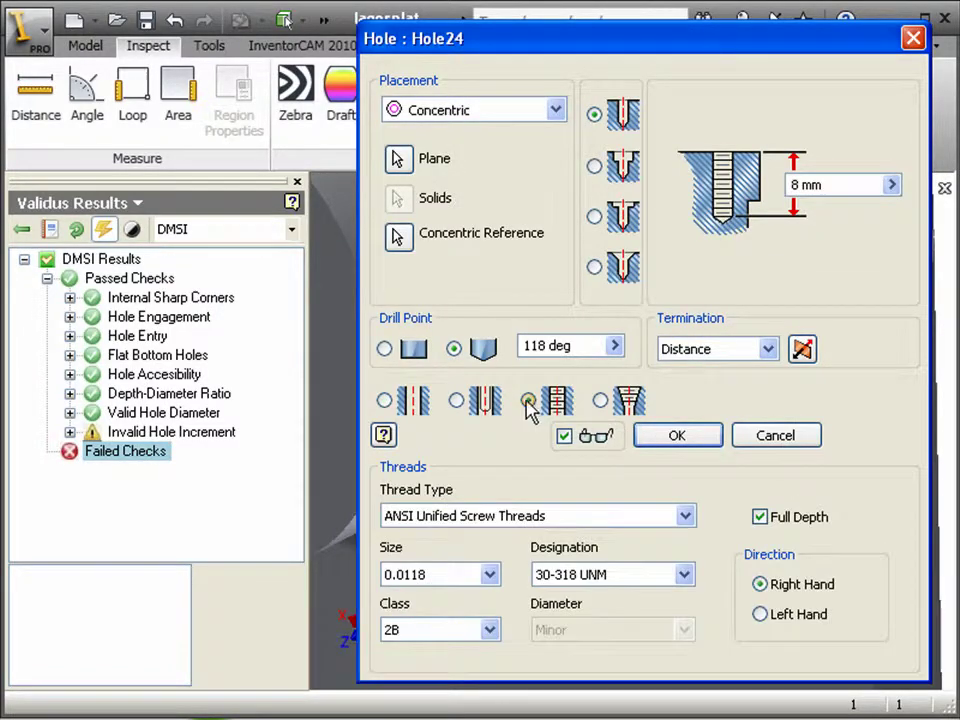
click(489, 574)
drag(495, 655, 492, 719)
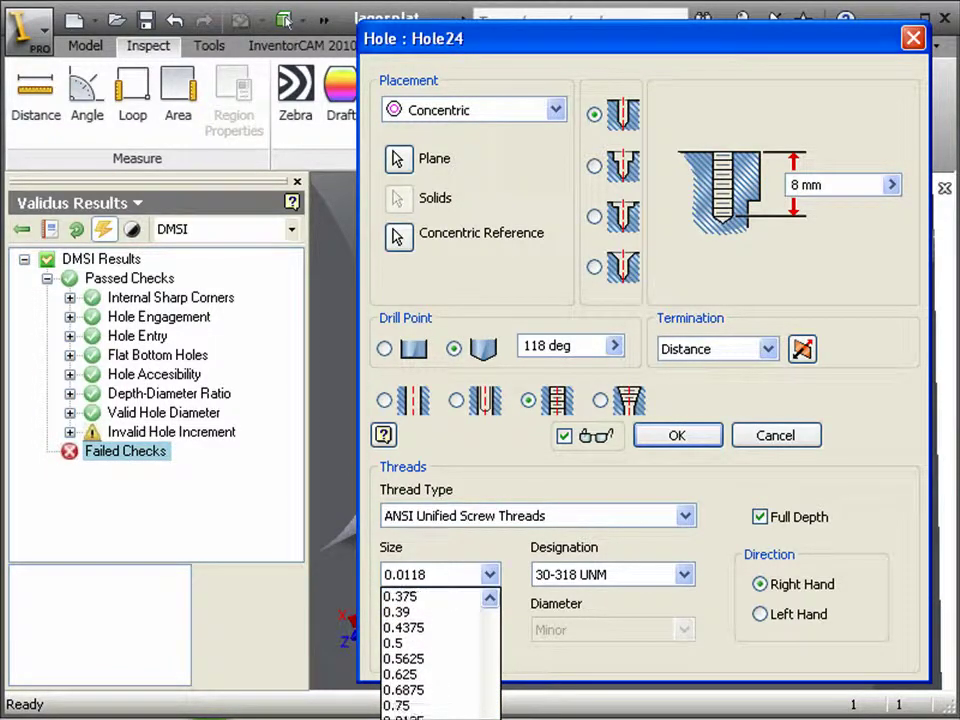
click(413, 613)
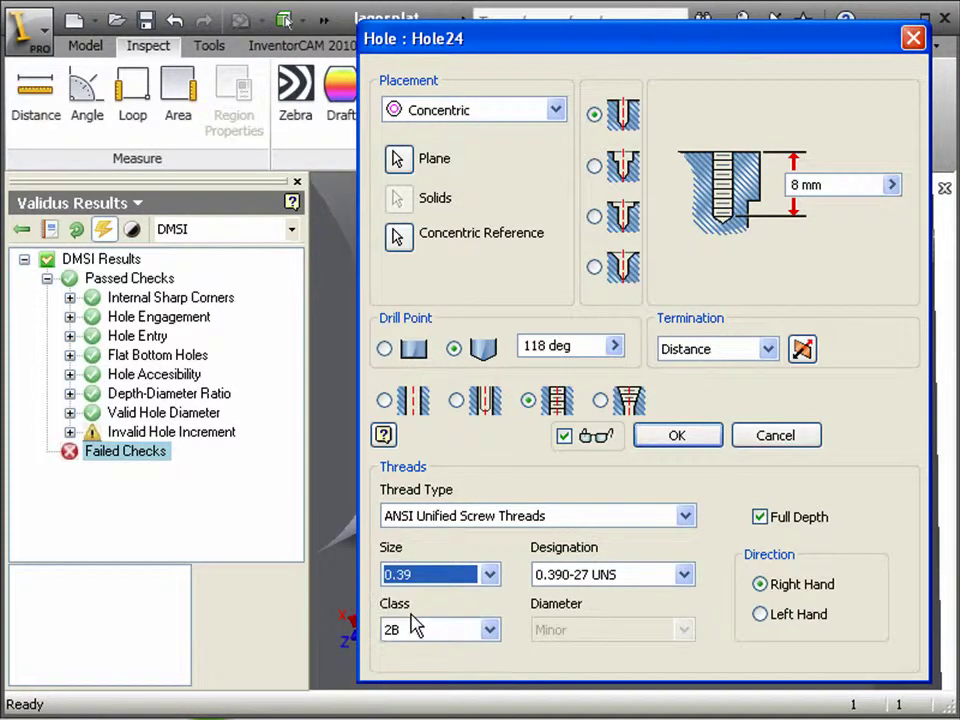
click(686, 444)
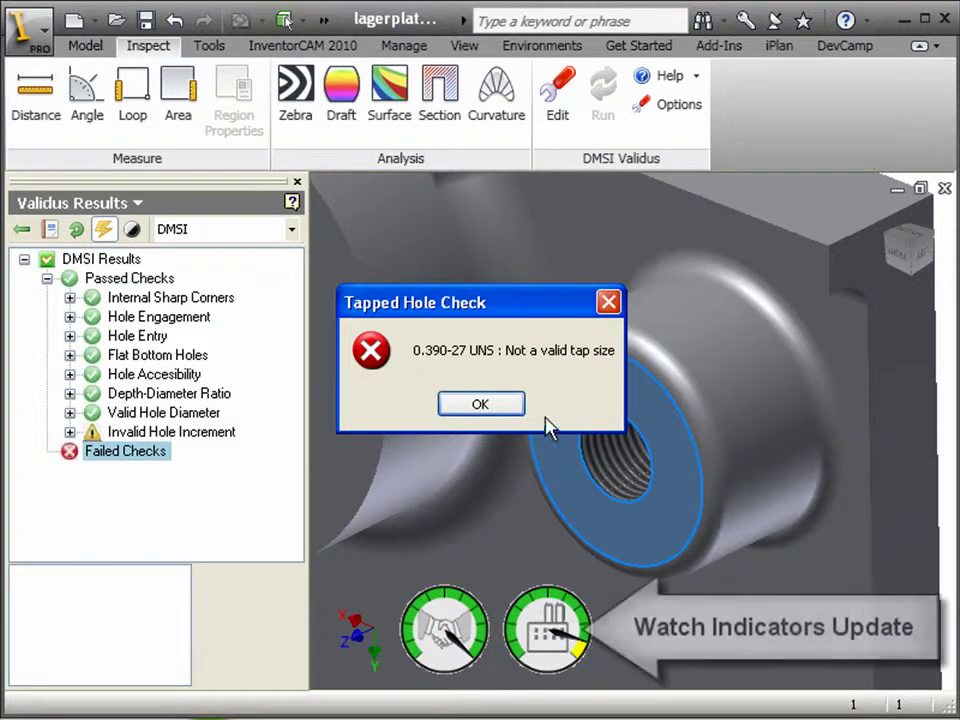
click(482, 406)
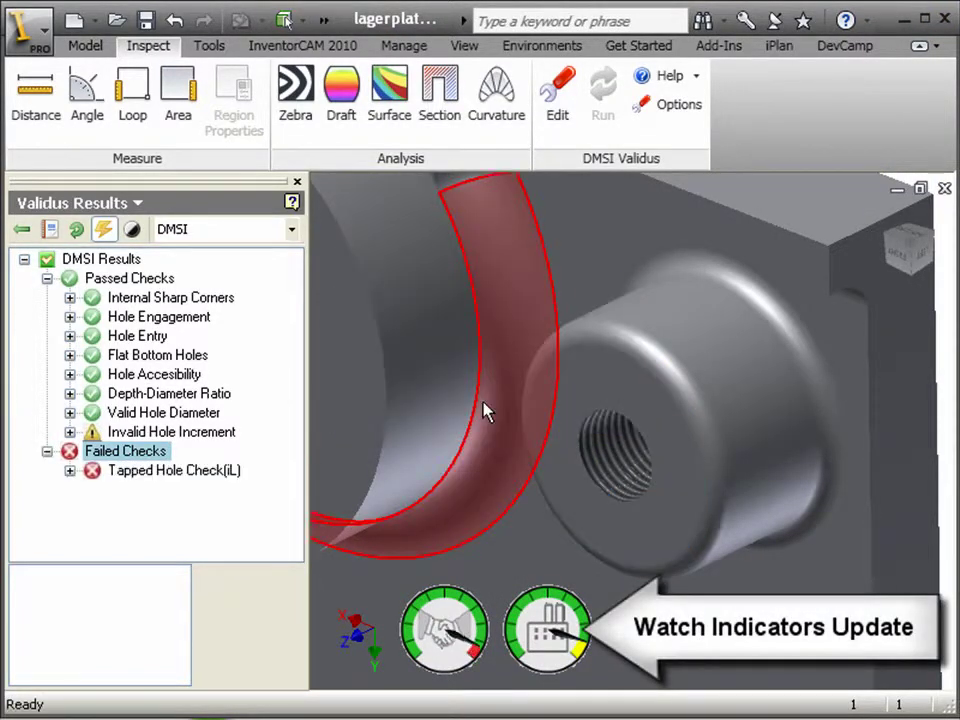
Edit the hole listed under the failed Tapped Hole Check, set its thread size to 0.5, and review its updated check entry
click(70, 471)
click(125, 494)
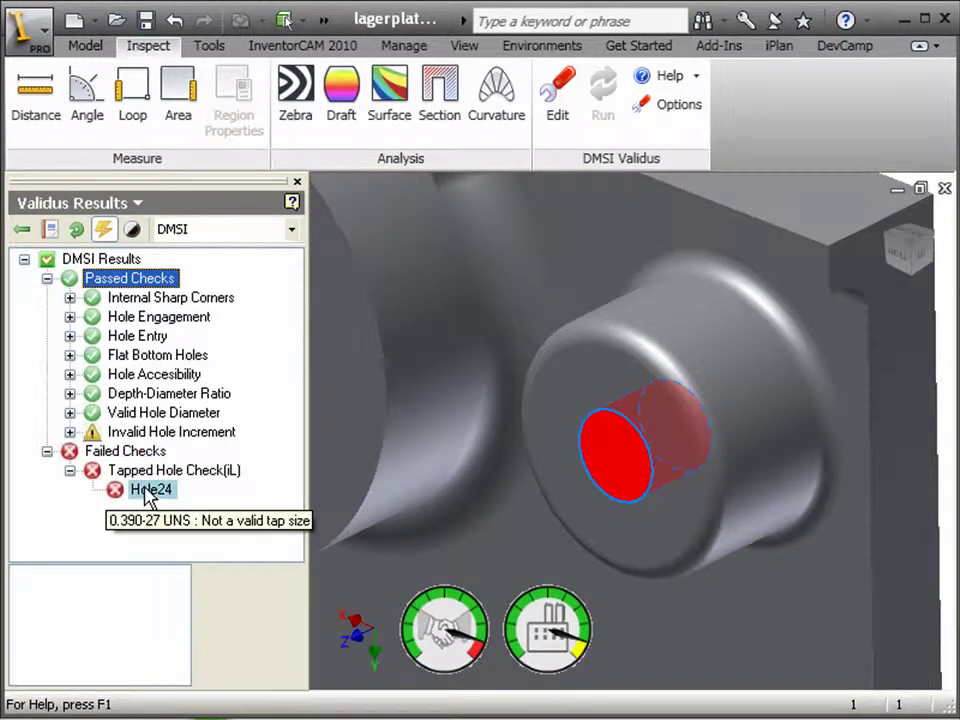
double_click(148, 497)
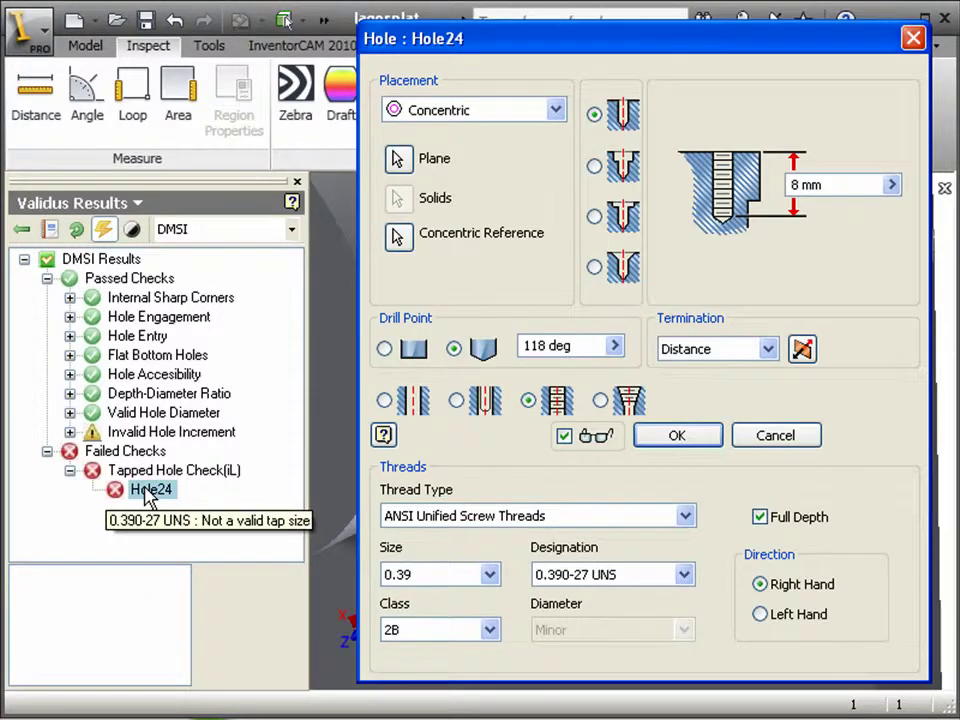
click(490, 576)
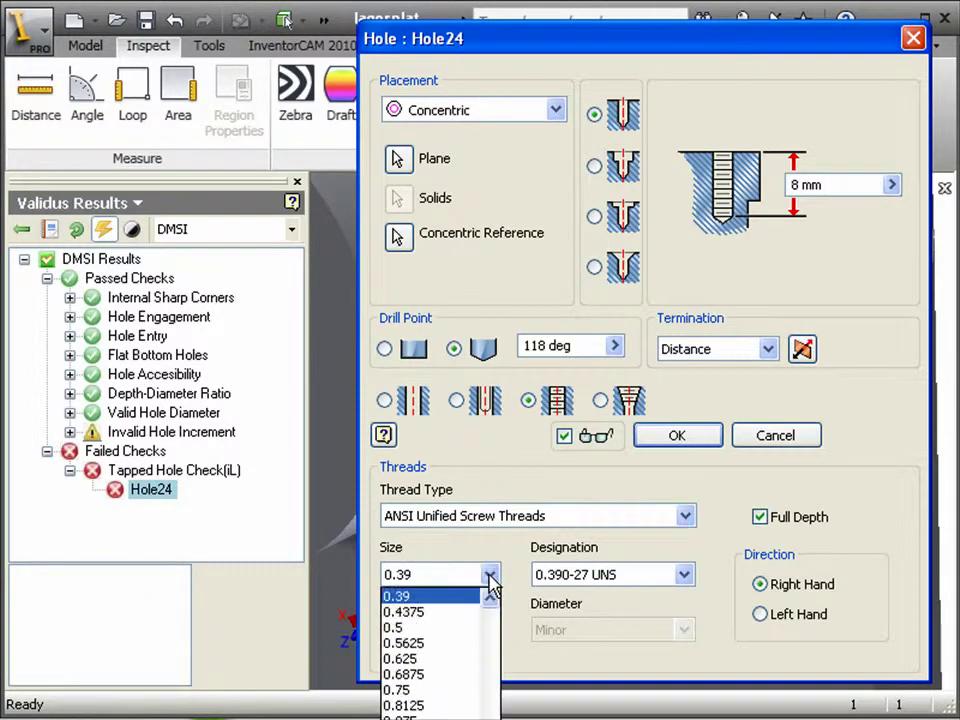
click(410, 624)
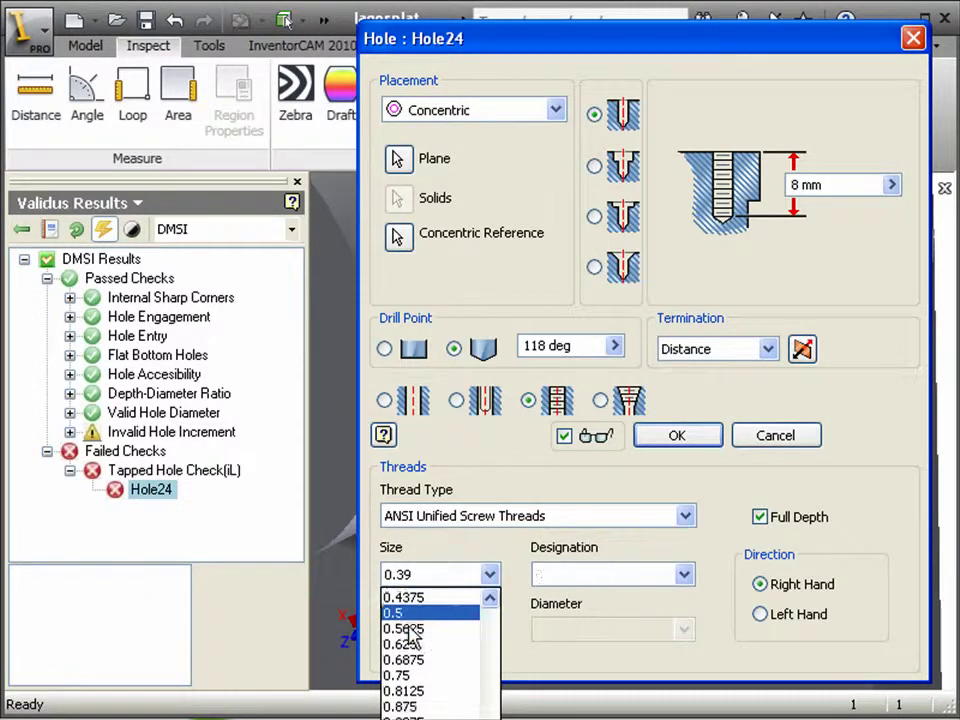
click(690, 445)
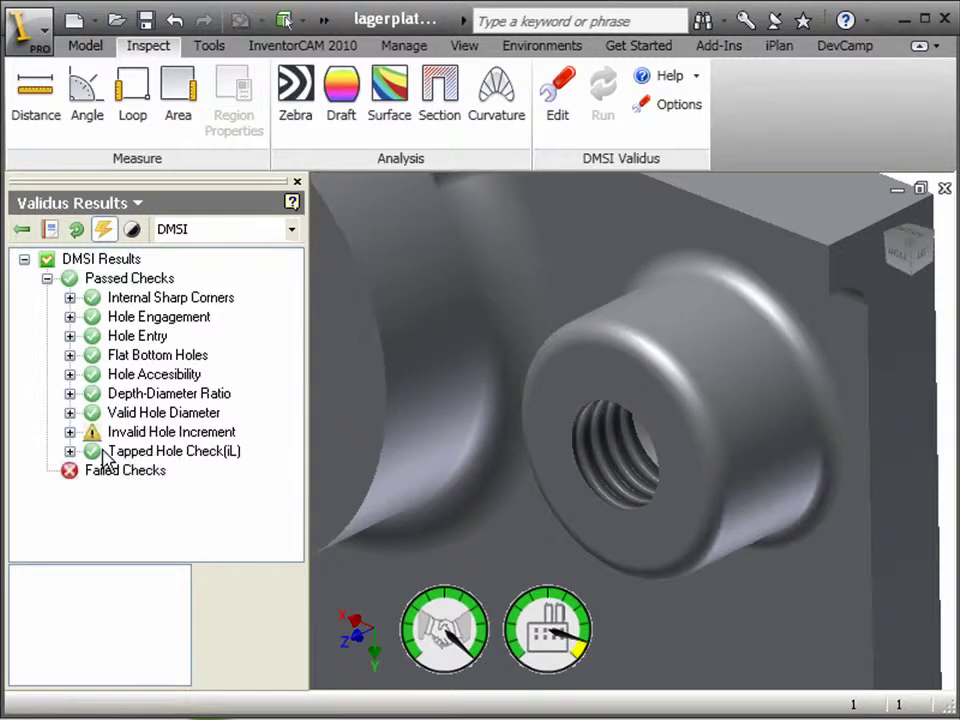
click(70, 452)
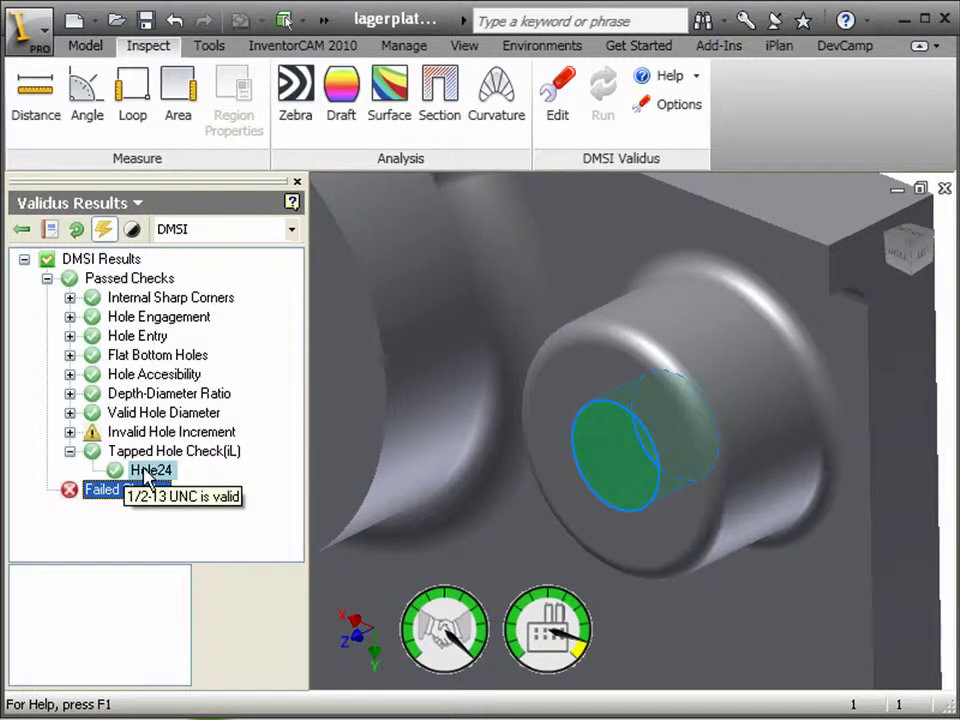
click(70, 451)
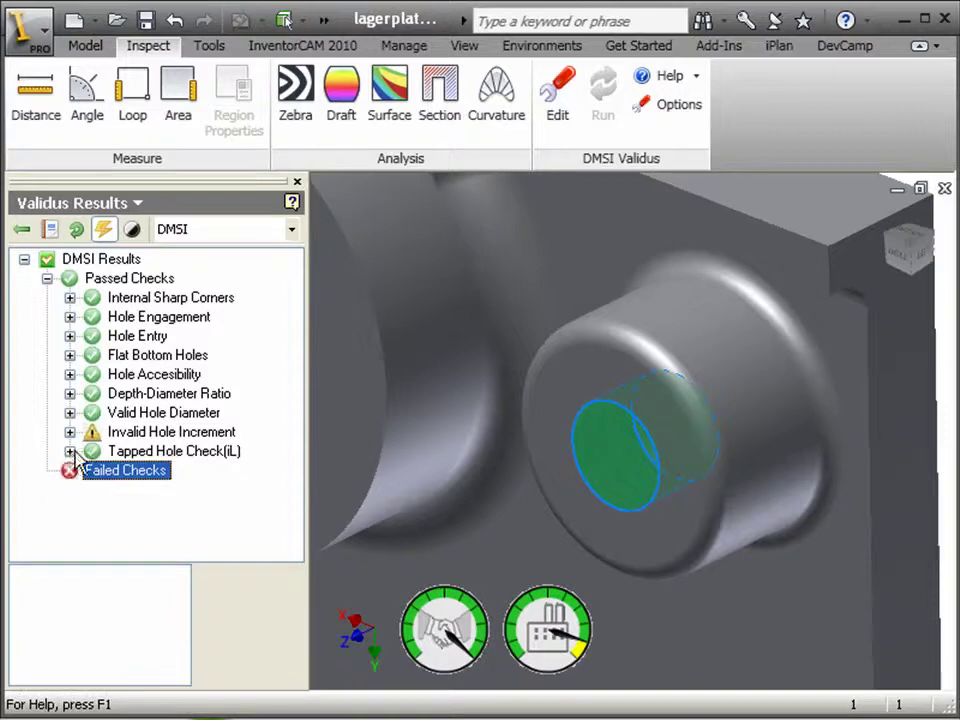